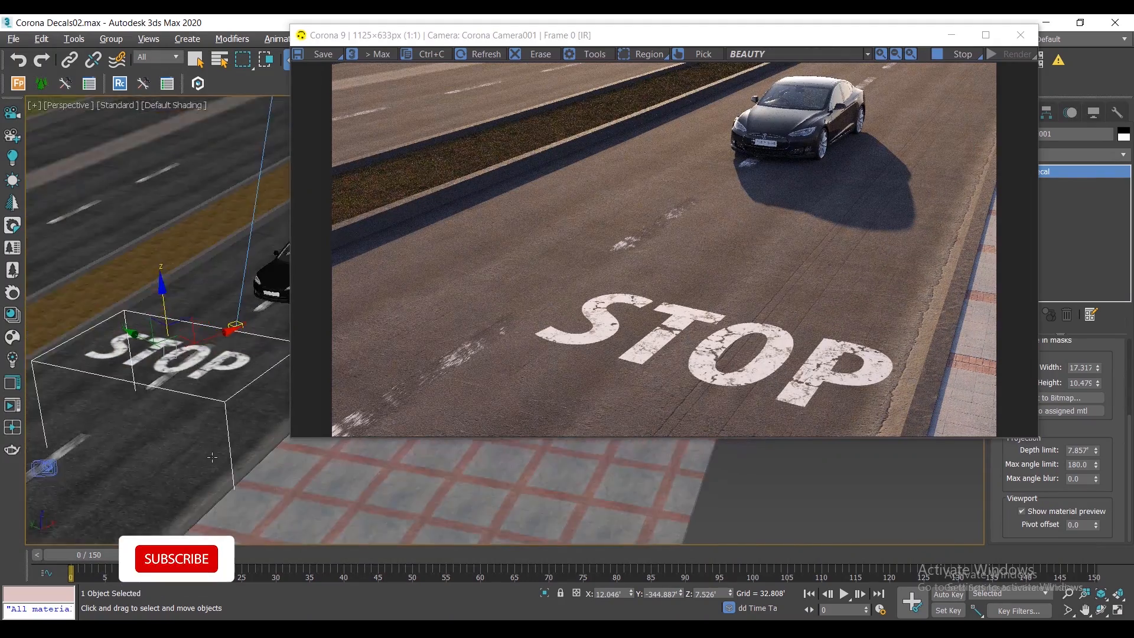
Step: Move the STOP decal from the road onto the kerb and planted median to test how it projects there
{"action": "middle_click_drag", "start_coordinate": [212, 457], "coordinate": [248, 534], "text": "alt"}
{"action": "left_click_drag", "start_coordinate": [219, 407], "coordinate": [95, 146]}
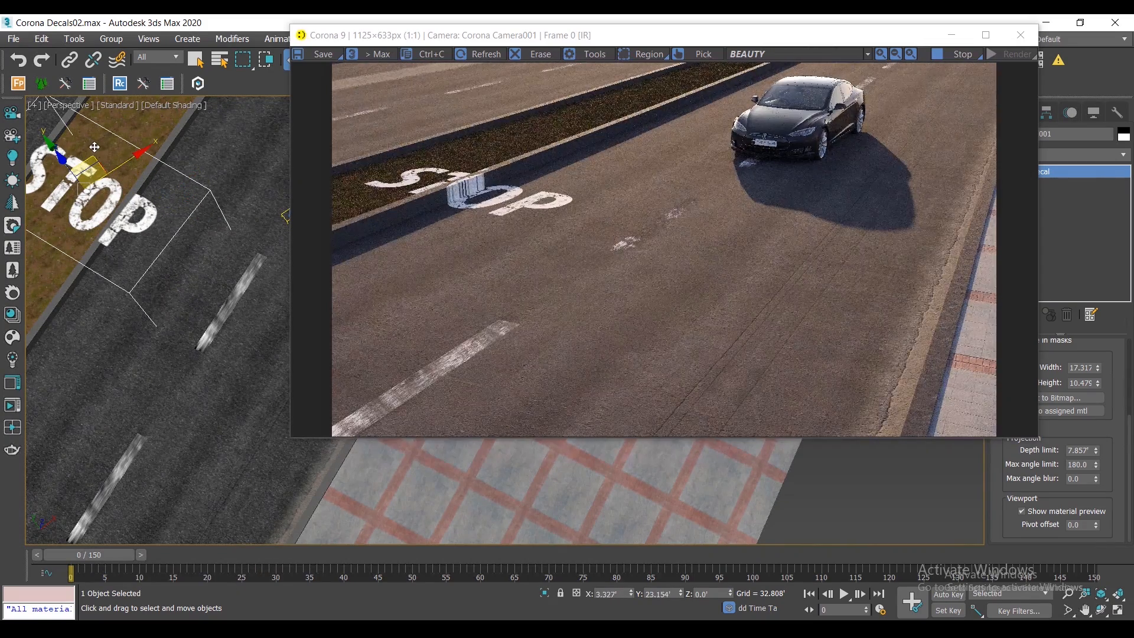
{"action": "scroll", "coordinate": [438, 194], "scroll_direction": "up", "scroll_amount": 3}
{"action": "scroll", "coordinate": [438, 193], "scroll_direction": "down", "scroll_amount": 3}
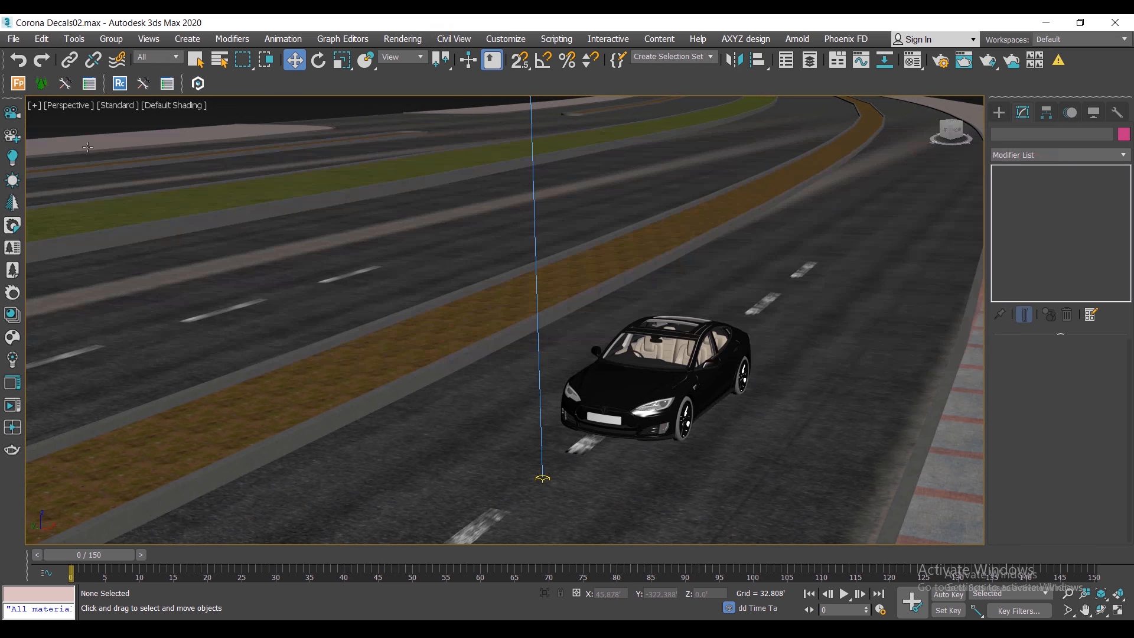
Step: Draw a Corona decal (CDecal) with AutoGrid on the road in front of the car, about 8.3 ft wide and 7.6 ft high
{"action": "middle_click_drag", "start_coordinate": [542, 376], "coordinate": [542, 365]}
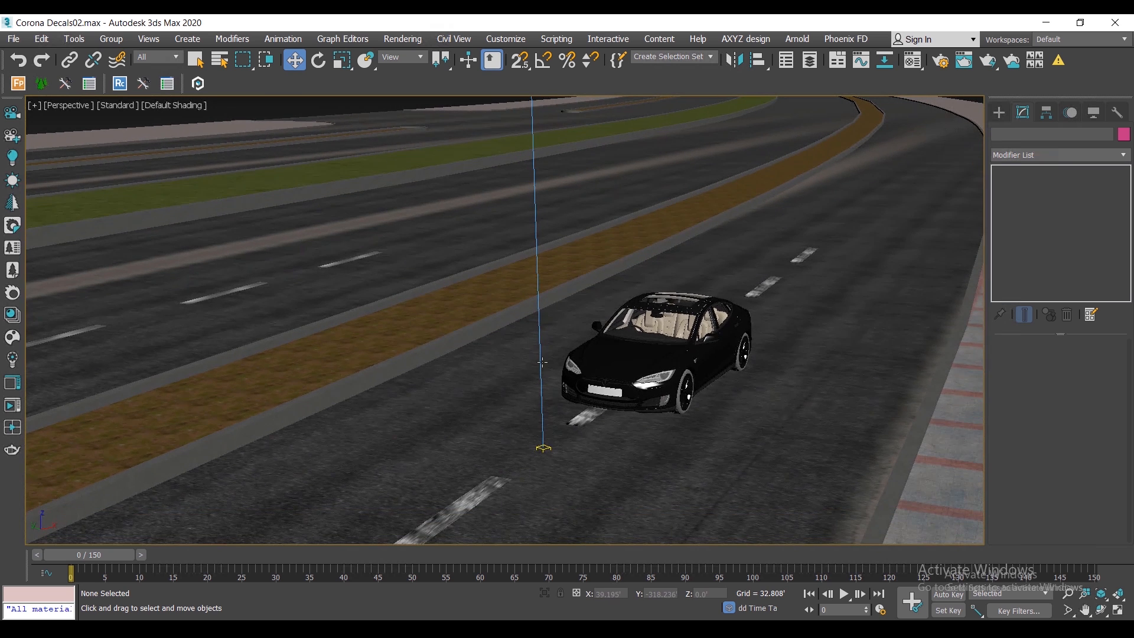
{"action": "middle_click_drag", "start_coordinate": [619, 377], "coordinate": [627, 363], "text": "alt"}
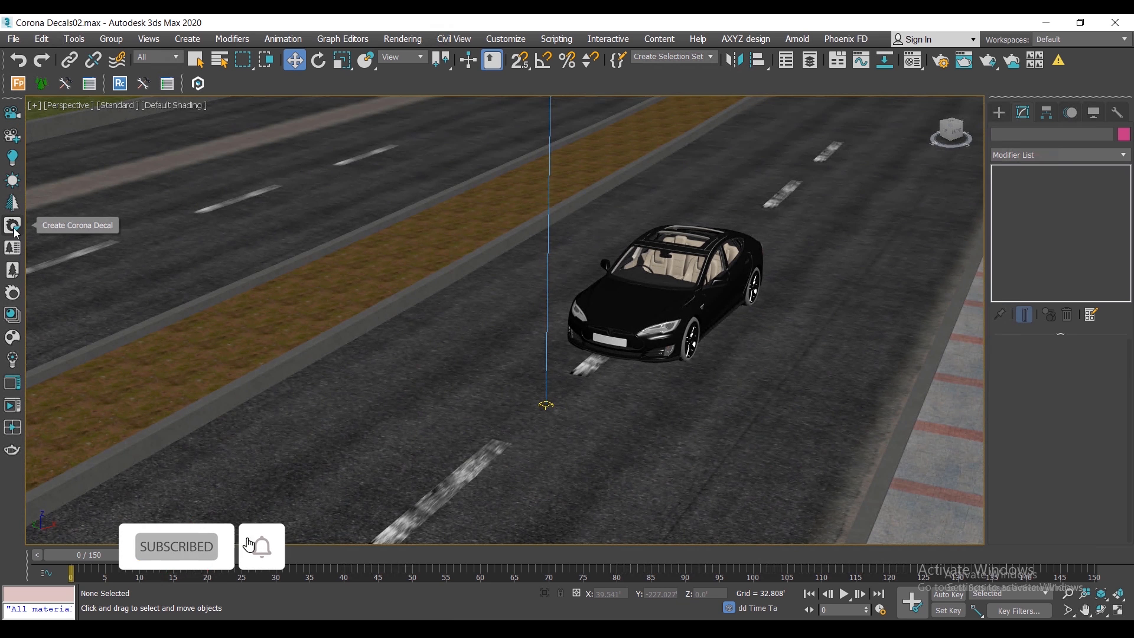
{"action": "left_click", "coordinate": [999, 113]}
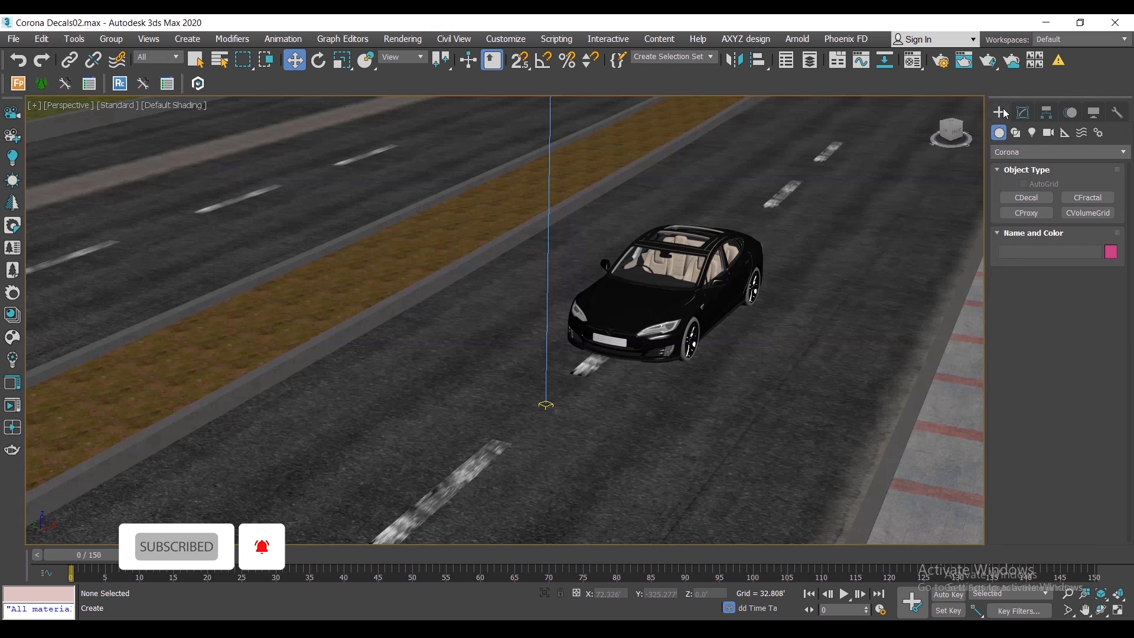
{"action": "left_click", "coordinate": [1008, 154]}
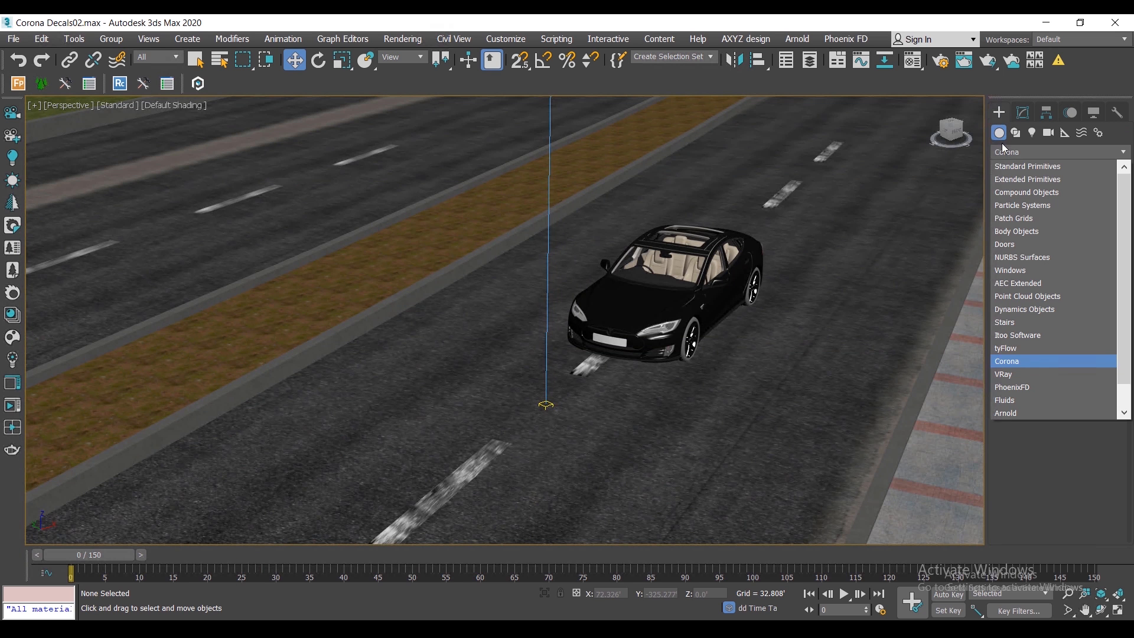
{"action": "left_click", "coordinate": [1012, 361]}
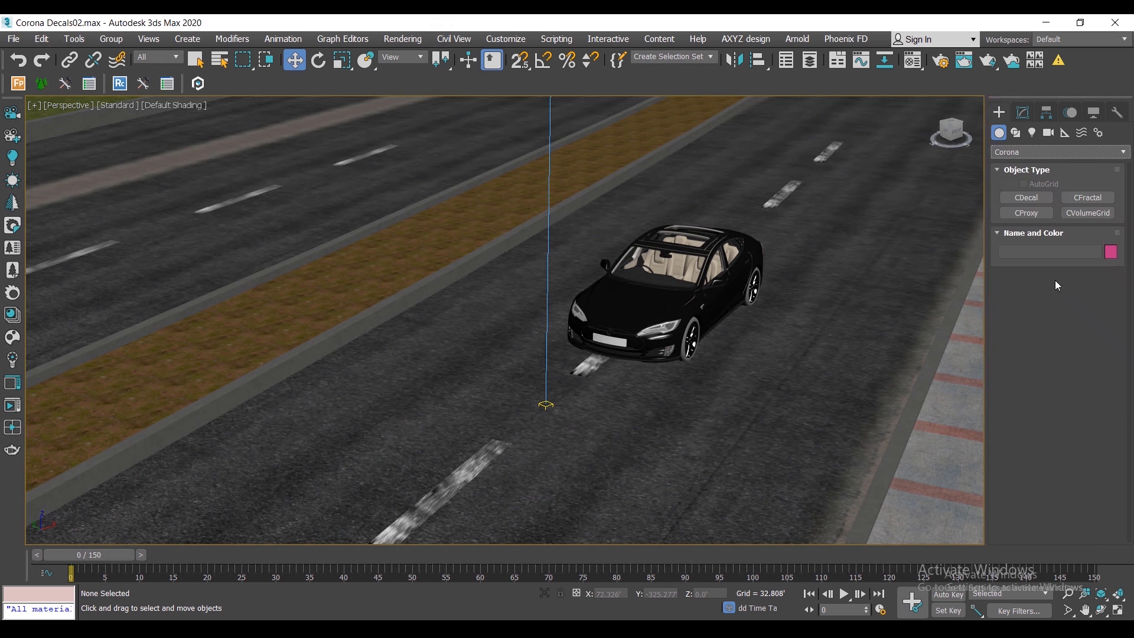
{"action": "left_click", "coordinate": [1027, 197]}
{"action": "middle_click_drag", "start_coordinate": [692, 381], "coordinate": [642, 371]}
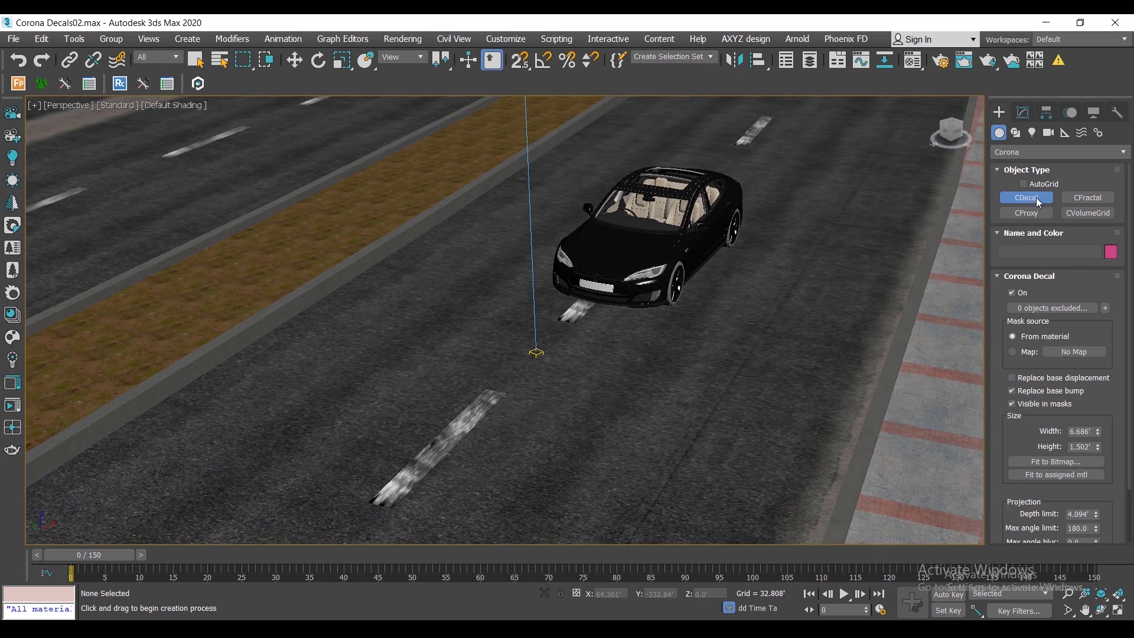
{"action": "left_click", "coordinate": [1032, 186]}
{"action": "left_click_drag", "start_coordinate": [647, 360], "coordinate": [653, 496]}
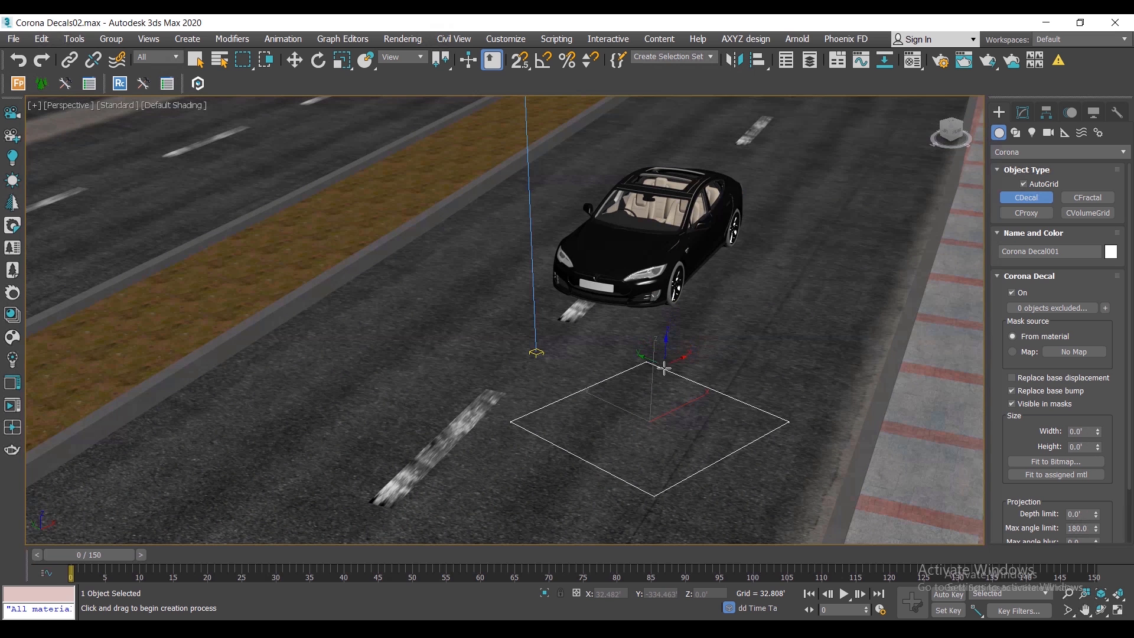
Step: Raise the decal to about 7.9 ft above the road and, in the Corona camera view, shift it nearer the camera
{"action": "key", "text": "w"}
{"action": "left_click_drag", "start_coordinate": [657, 329], "coordinate": [673, 201]}
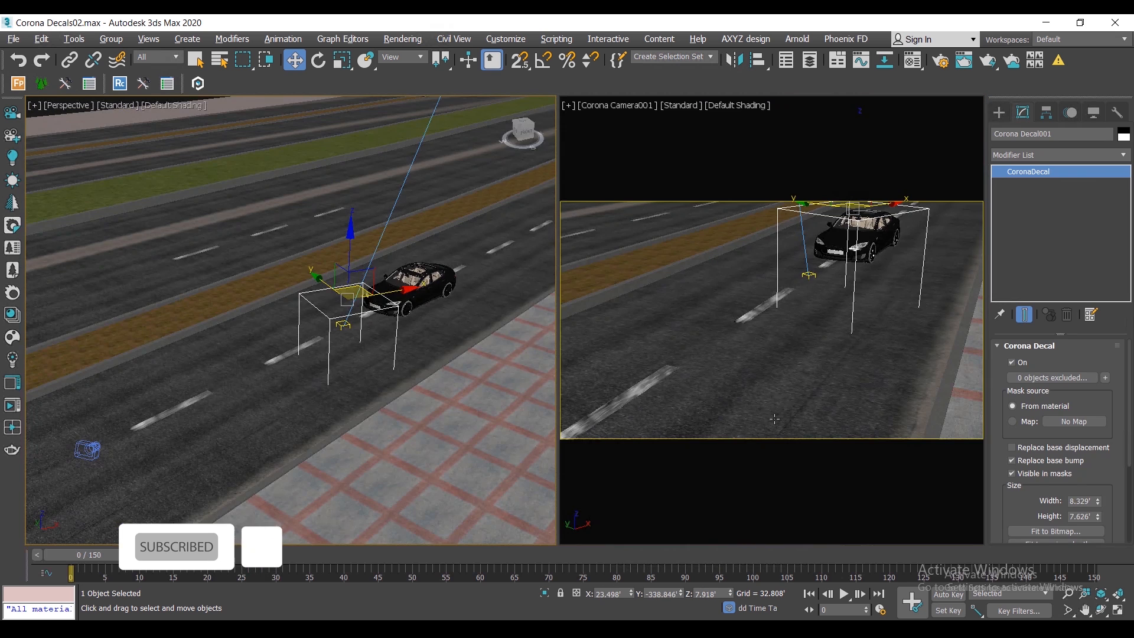
{"action": "key", "text": "alt+w"}
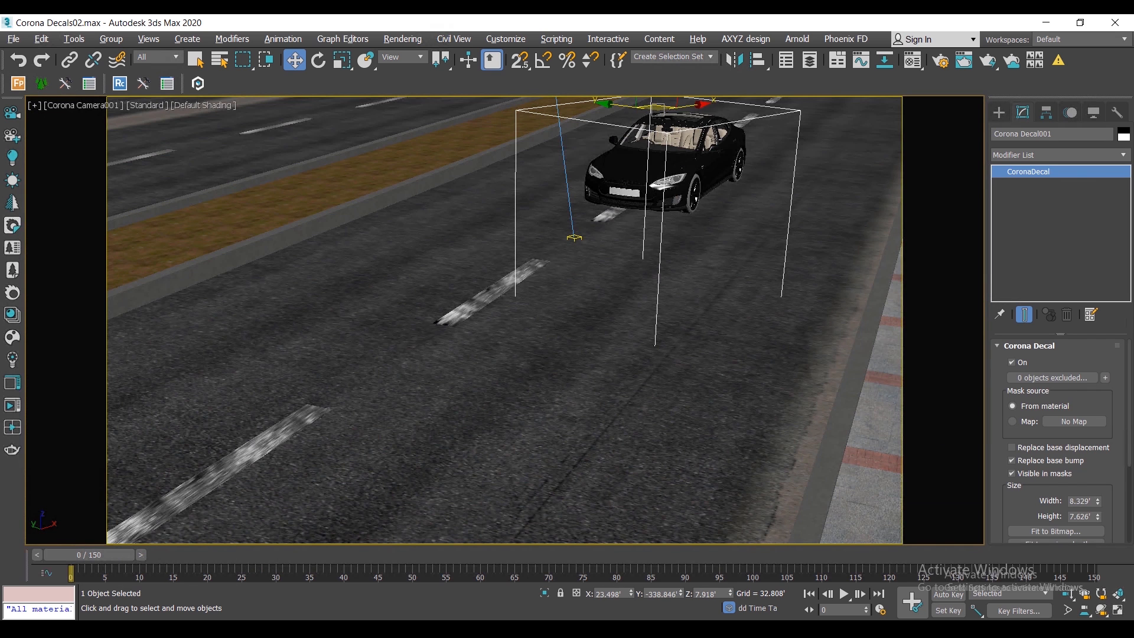
{"action": "left_click_drag", "start_coordinate": [664, 105], "coordinate": [610, 159]}
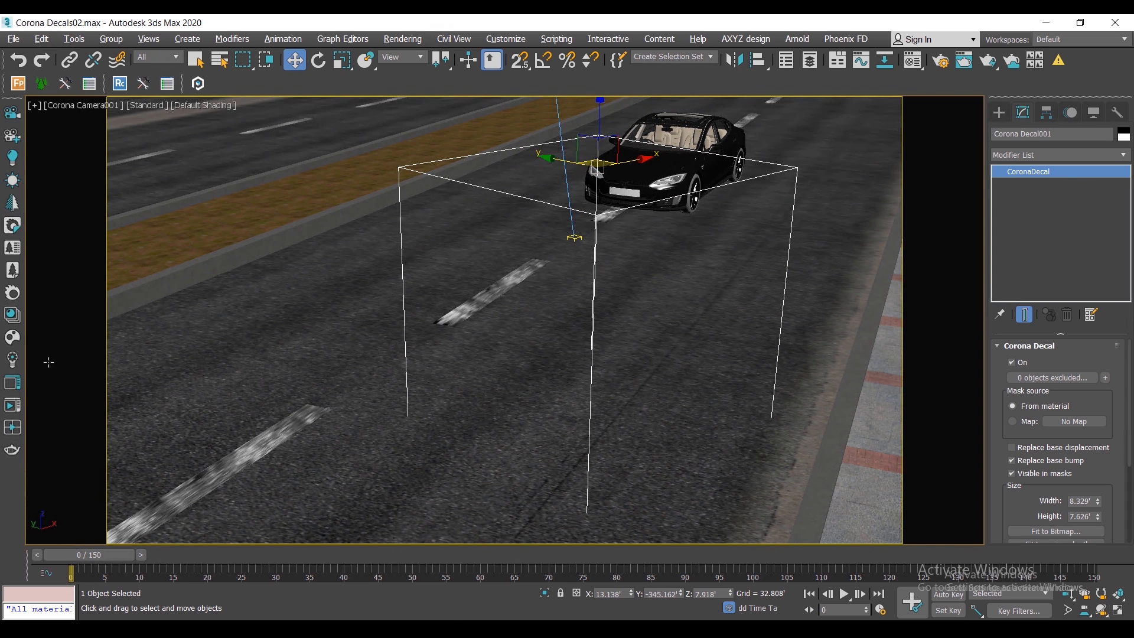
Step: Start Corona interactive rendering and place the render window so the decal stays visible in the perspective view
{"action": "left_click", "coordinate": [10, 407]}
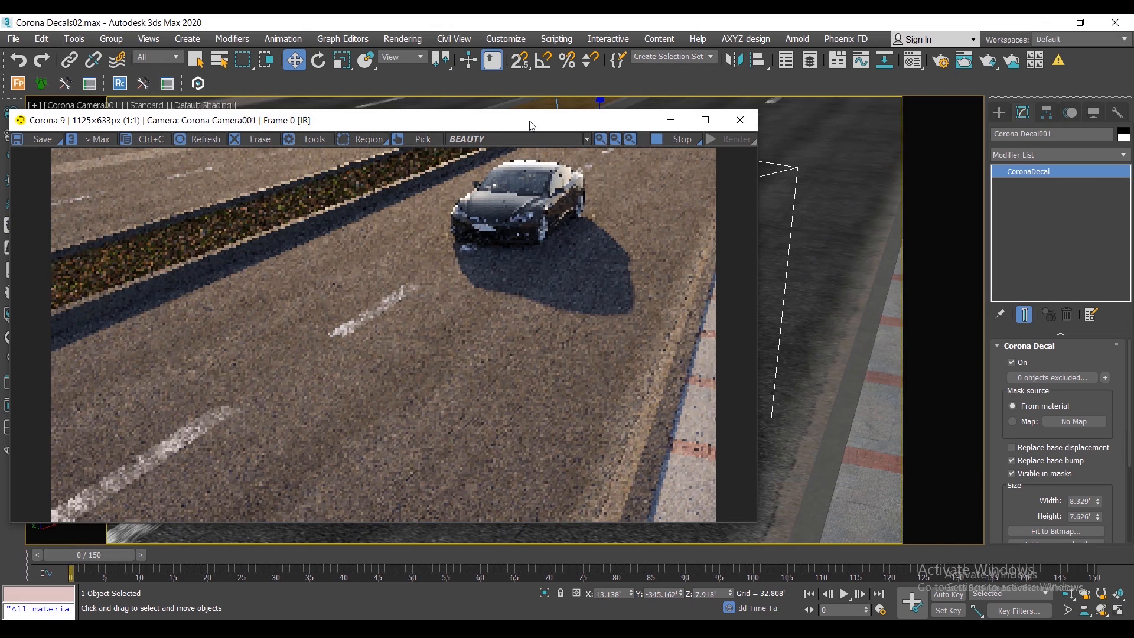
{"action": "left_click_drag", "start_coordinate": [641, 121], "coordinate": [825, 148]}
{"action": "middle_click_drag", "start_coordinate": [254, 331], "coordinate": [220, 342]}
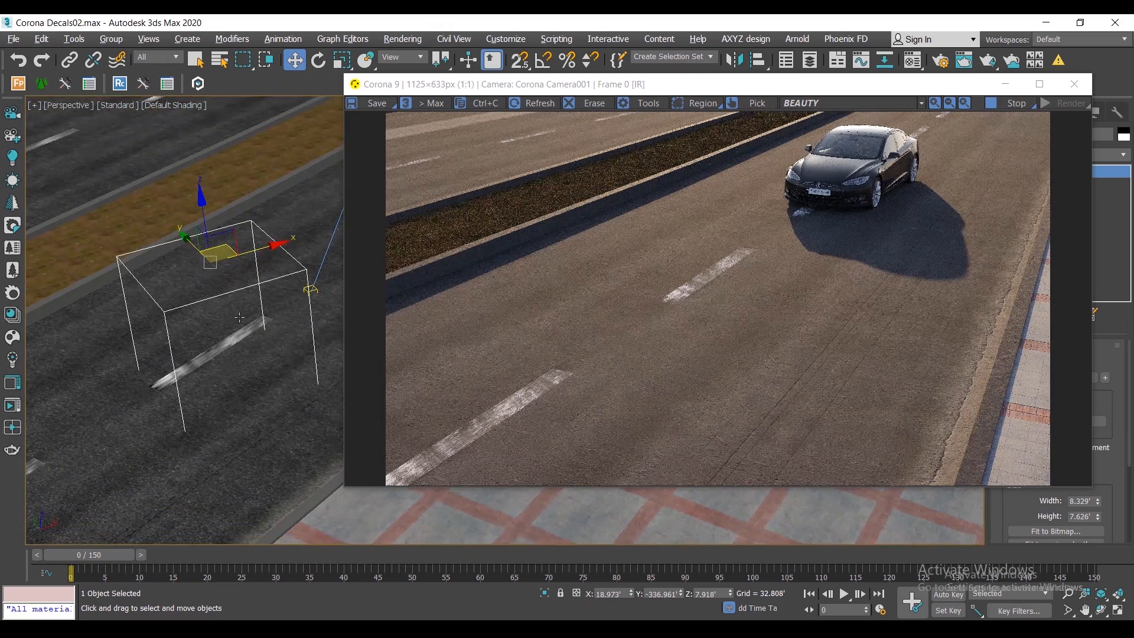
Step: Assign the STOP lettering material "23 - CoronaPhysicalMtl" to the selected decal and close the Material Editor
{"action": "key", "text": "m"}
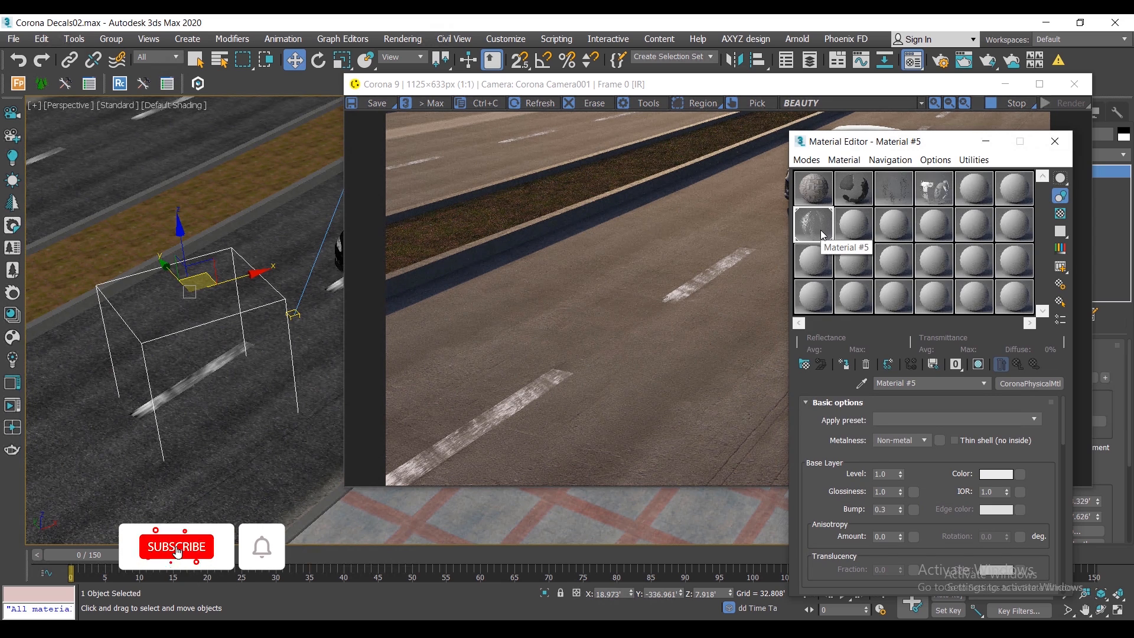
{"action": "left_click", "coordinate": [935, 197]}
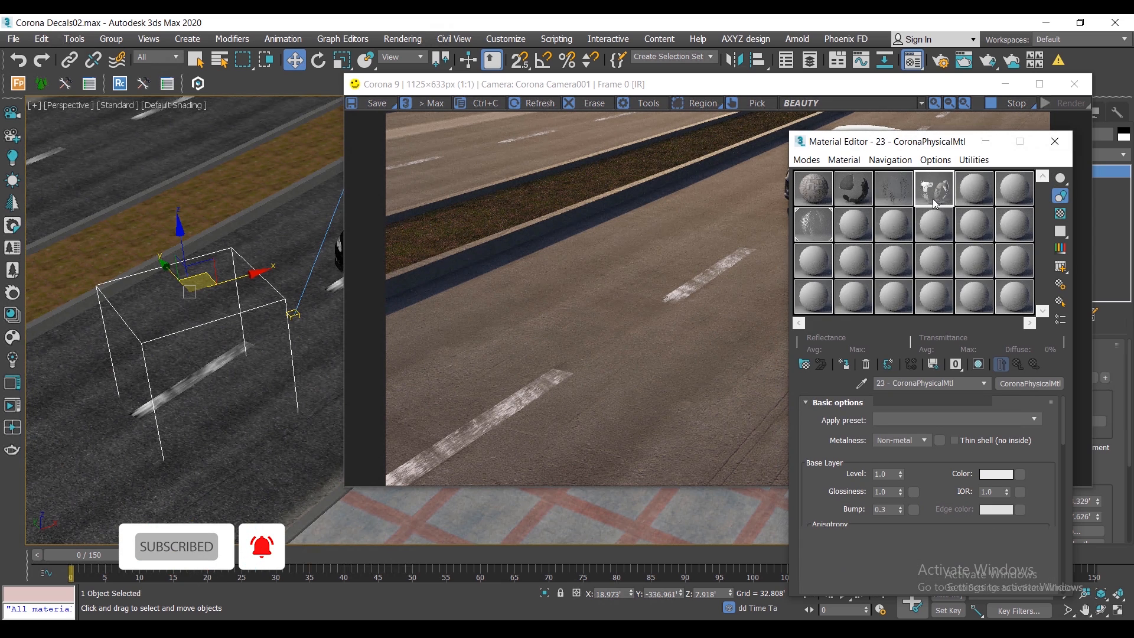
{"action": "left_click_drag", "start_coordinate": [891, 142], "coordinate": [809, 127]}
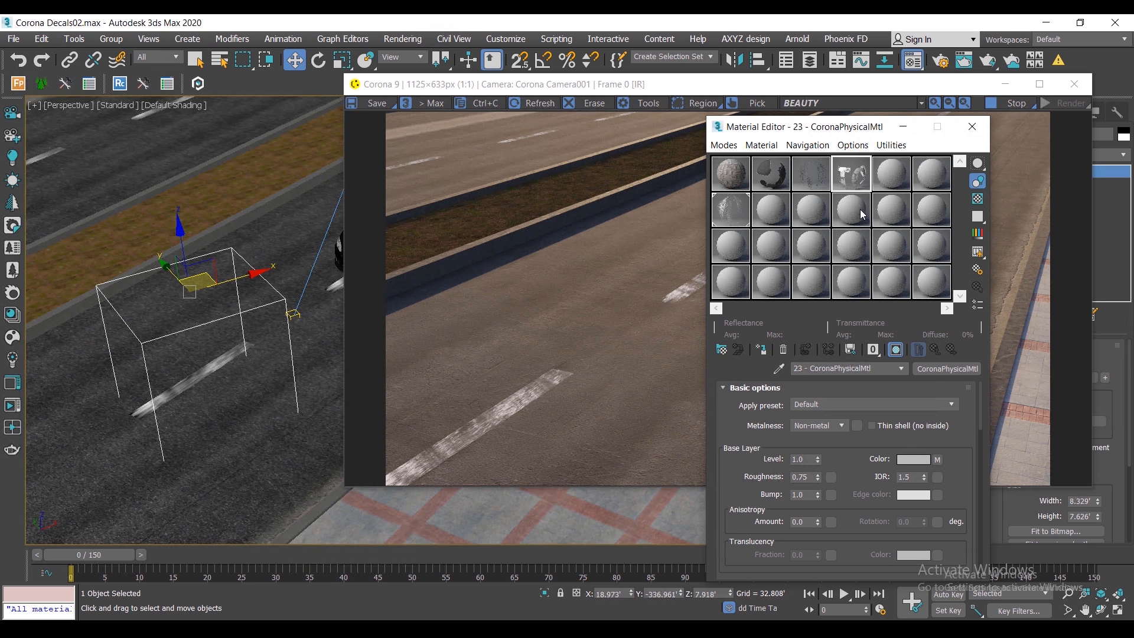
{"action": "left_click", "coordinate": [764, 350]}
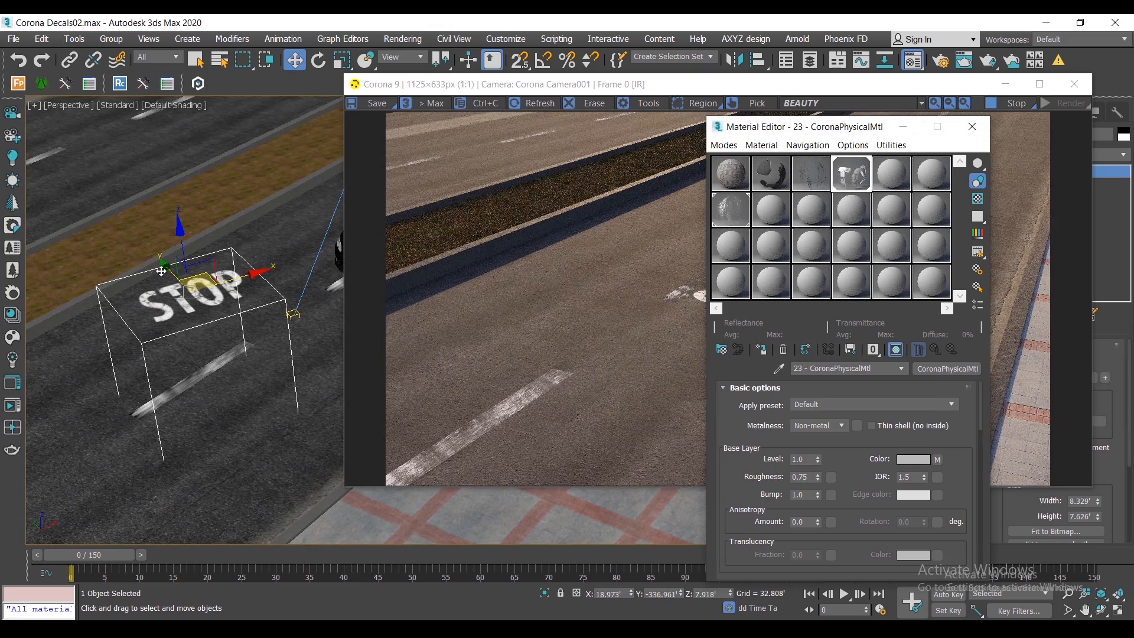
{"action": "left_click", "coordinate": [972, 127]}
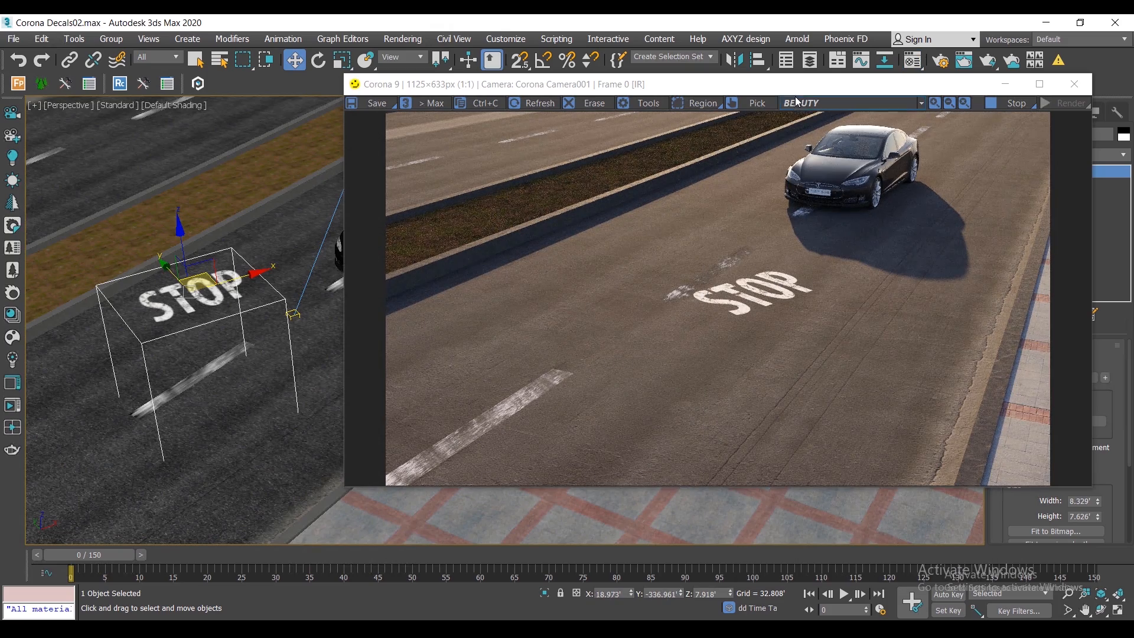
Step: Rotate the STOP decal about its vertical axis so the lettering runs across the lane
{"action": "left_click_drag", "start_coordinate": [805, 90], "coordinate": [848, 86]}
{"action": "scroll", "coordinate": [825, 259], "scroll_direction": "up", "scroll_amount": 1}
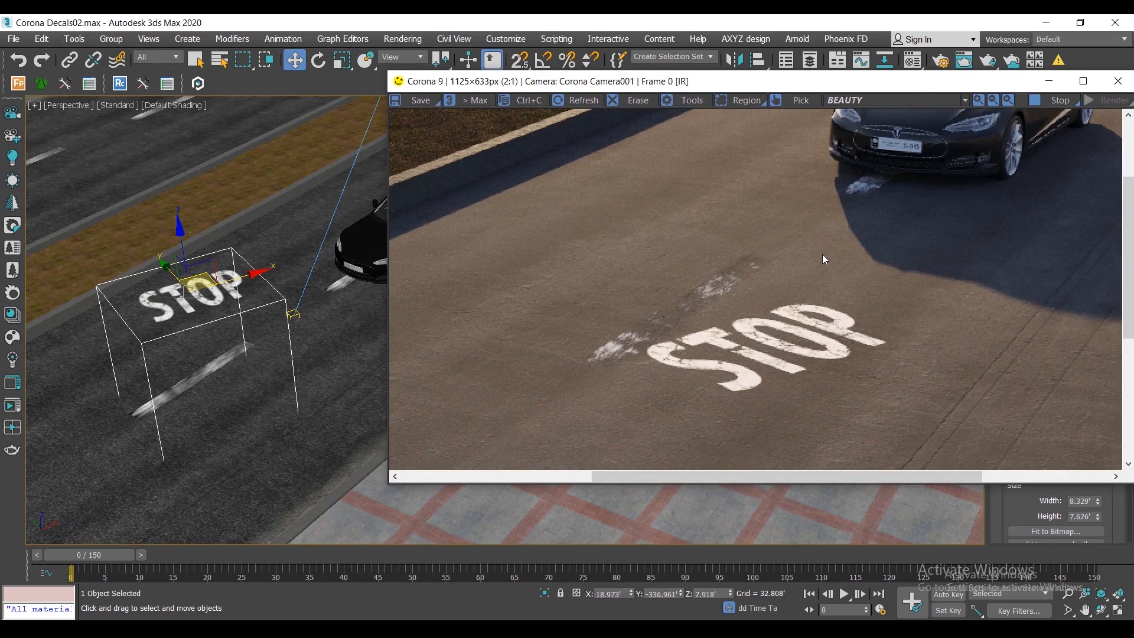
{"action": "scroll", "coordinate": [823, 254], "scroll_direction": "down", "scroll_amount": 1}
{"action": "middle_click_drag", "start_coordinate": [228, 255], "coordinate": [247, 295], "text": "alt"}
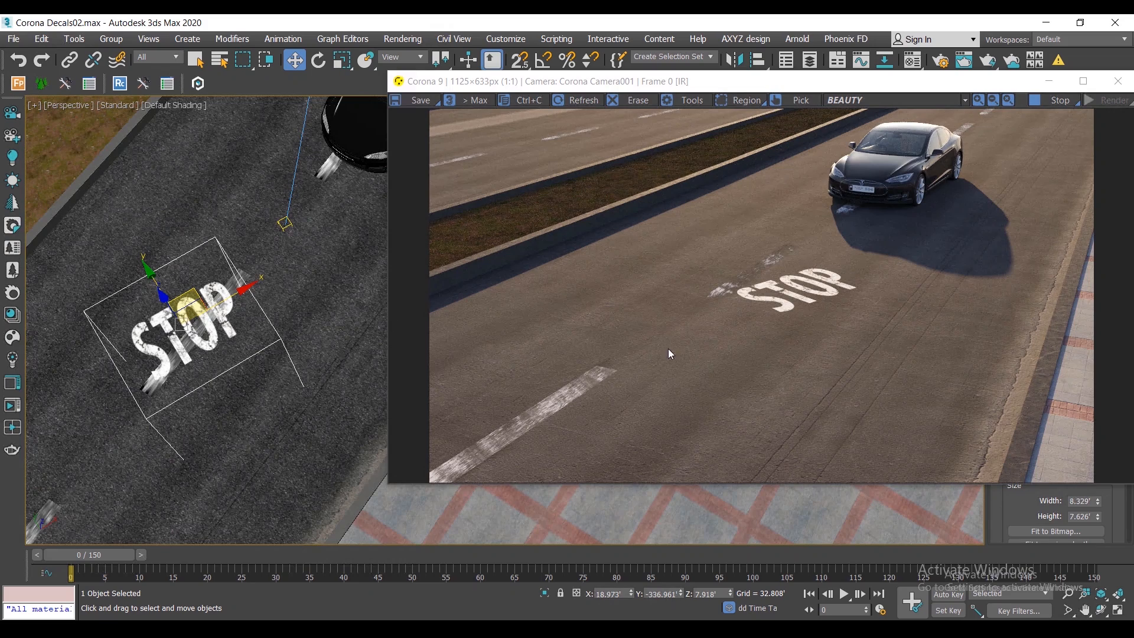
{"action": "middle_click_drag", "start_coordinate": [187, 356], "coordinate": [220, 307], "text": "alt"}
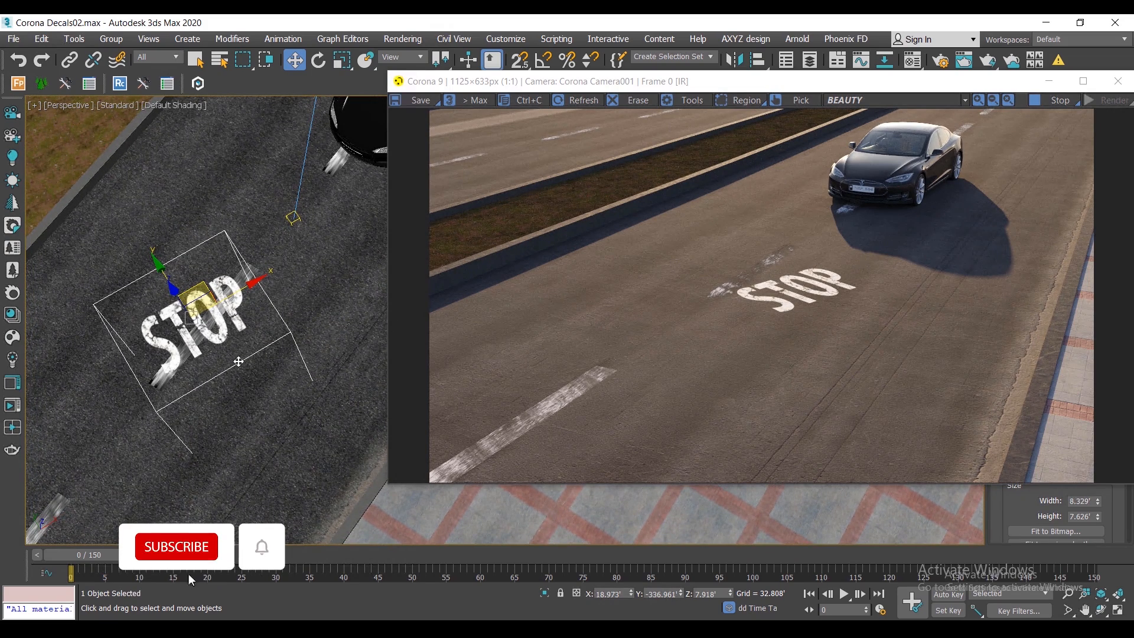
{"action": "middle_click_drag", "start_coordinate": [240, 355], "coordinate": [260, 355]}
{"action": "key", "text": "e"}
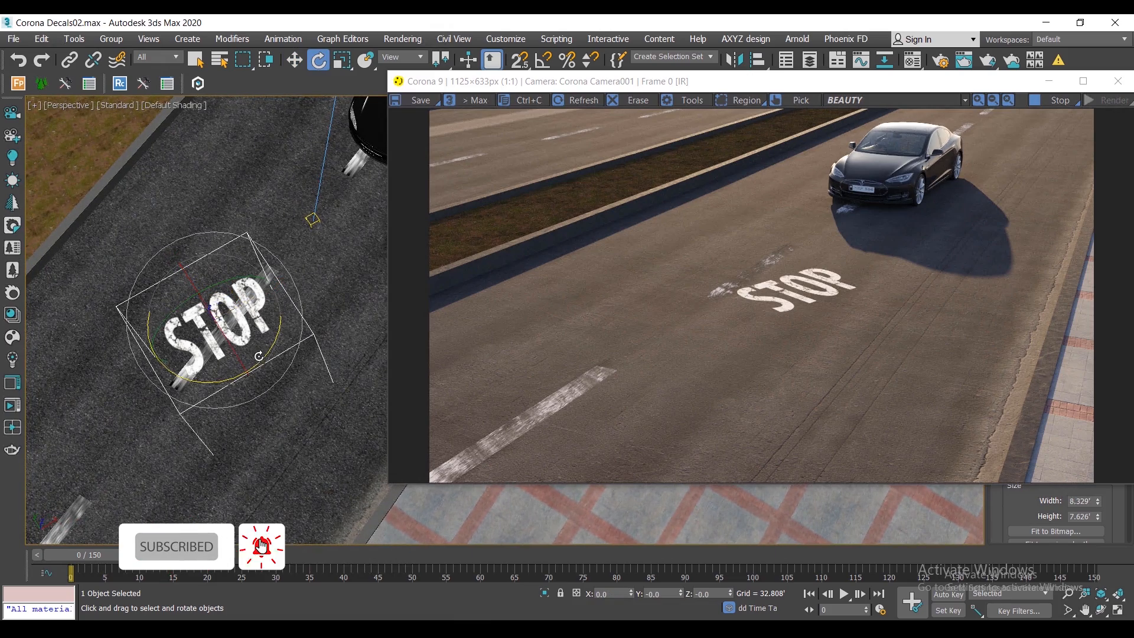
{"action": "left_click_drag", "start_coordinate": [260, 357], "coordinate": [169, 399]}
{"action": "key", "text": "r"}
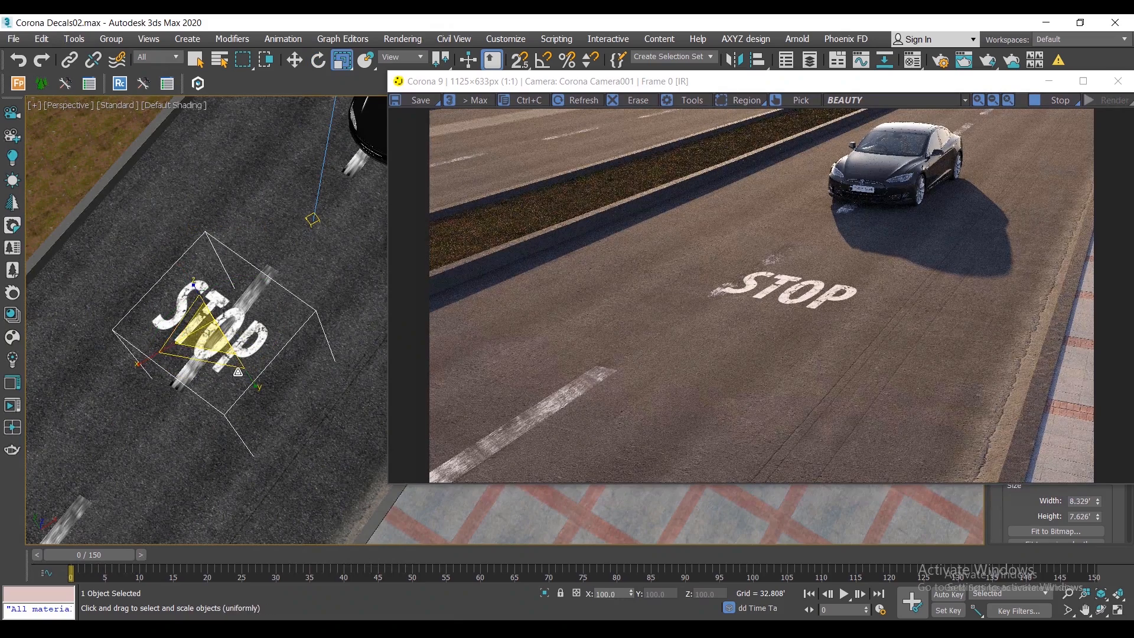
Step: Move the STOP decal along the road, away from the car, to about X 11.7 ft, Y -337.3 ft
{"action": "key", "text": "w"}
{"action": "middle_click_drag", "start_coordinate": [235, 397], "coordinate": [283, 221], "text": "alt"}
{"action": "left_click_drag", "start_coordinate": [283, 218], "coordinate": [108, 346]}
{"action": "middle_click_drag", "start_coordinate": [278, 412], "coordinate": [337, 375]}
{"action": "middle_click_drag", "start_coordinate": [242, 420], "coordinate": [266, 380], "text": "alt"}
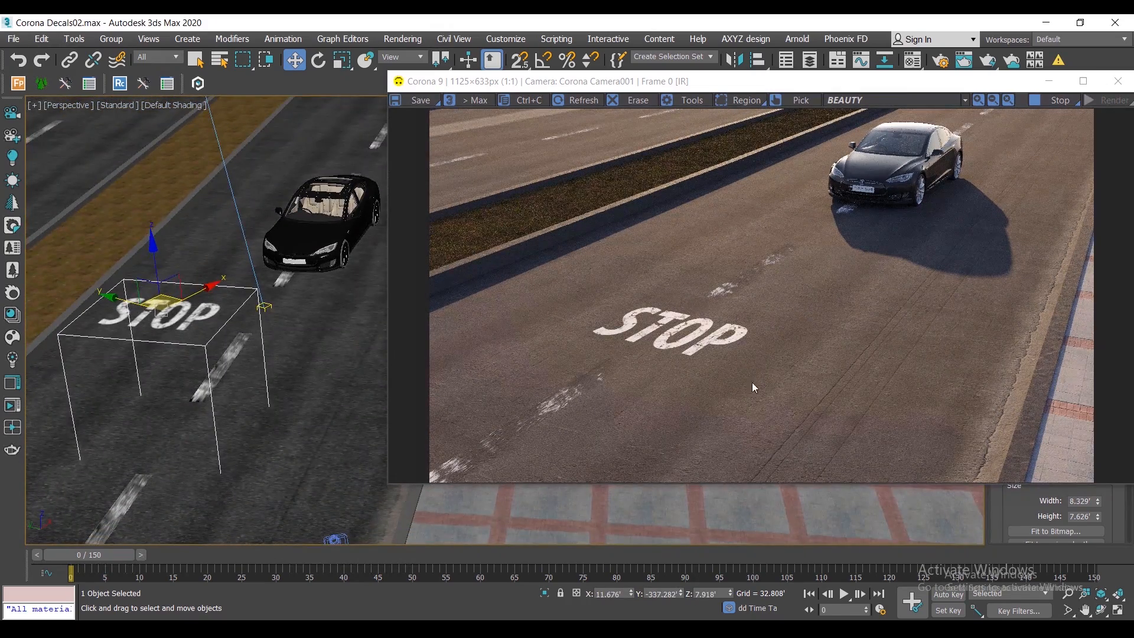
{"action": "scroll", "coordinate": [690, 350], "scroll_direction": "up", "scroll_amount": 1}
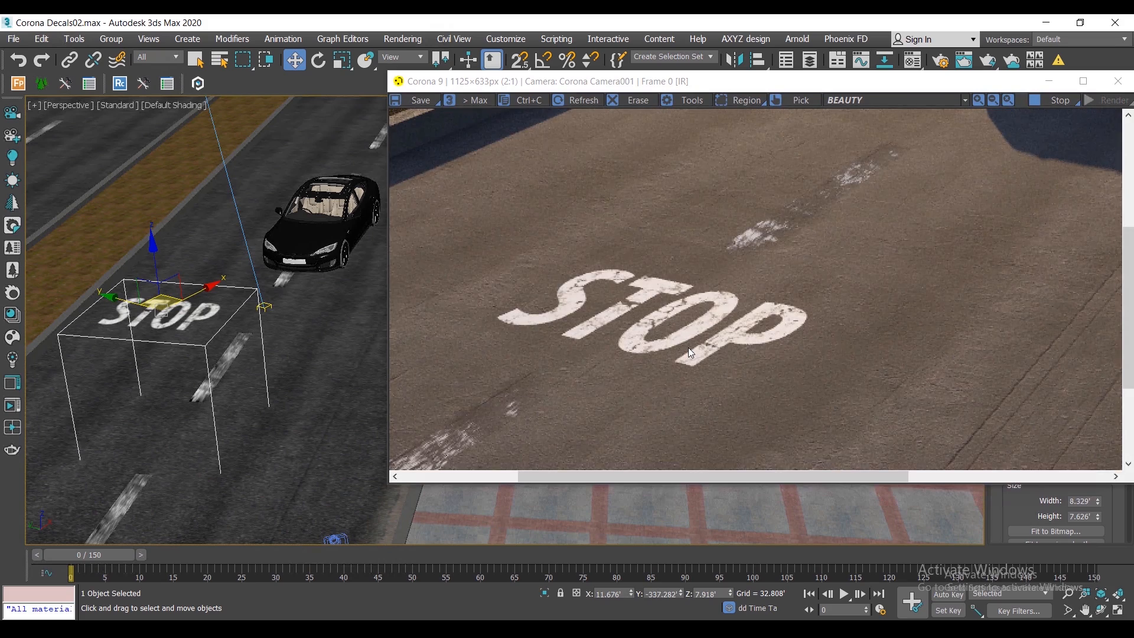
{"action": "scroll", "coordinate": [688, 347], "scroll_direction": "down", "scroll_amount": 1}
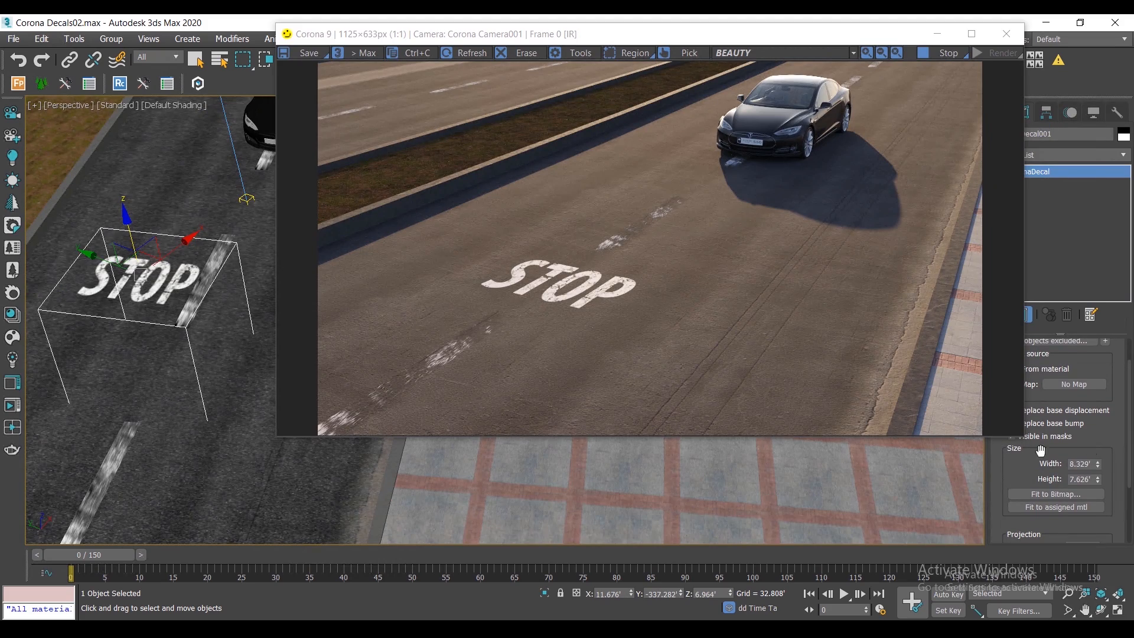
Step: Enlarge the STOP decal to a width of about 15.3 ft and a height of about 16.6 ft
{"action": "left_click_drag", "start_coordinate": [1099, 462], "coordinate": [1106, 412]}
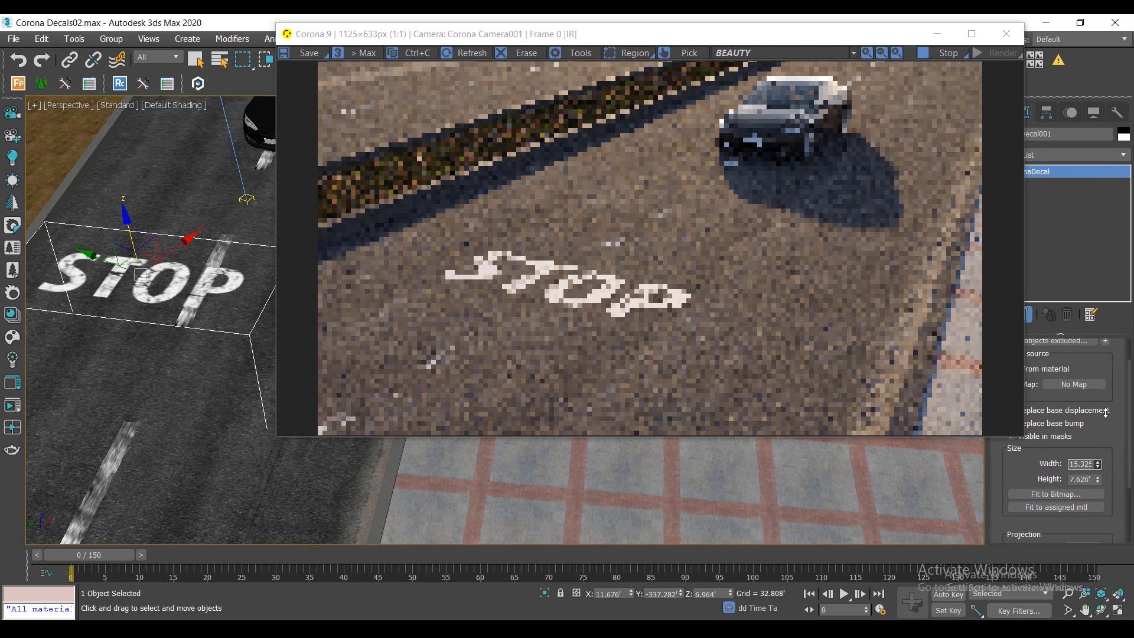
{"action": "left_click_drag", "start_coordinate": [1098, 480], "coordinate": [1100, 425]}
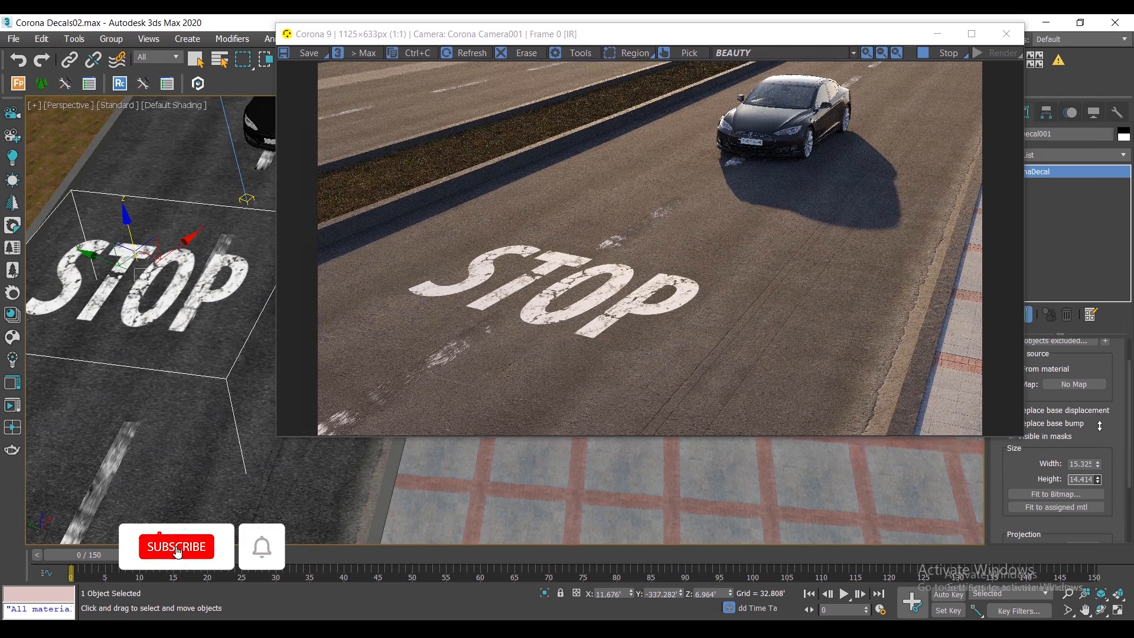
{"action": "left_click_drag", "start_coordinate": [1100, 425], "coordinate": [1100, 408]}
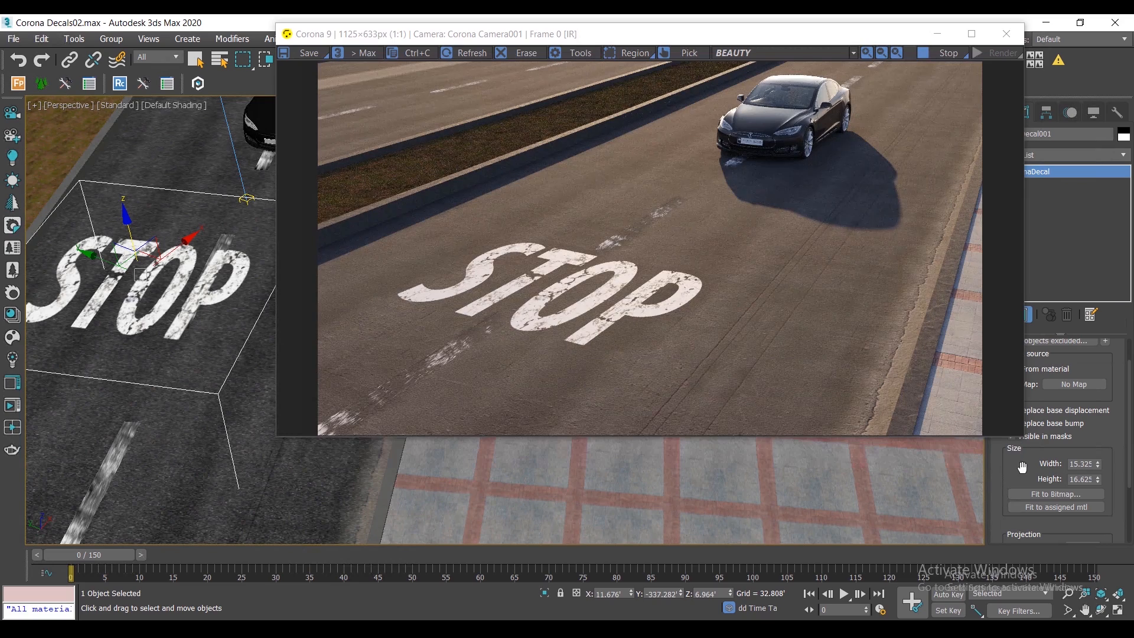
Step: Fit the STOP decal's size to its assigned material, ending at about 11.1 ft wide and 6.7 ft high
{"action": "left_click", "coordinate": [1025, 508]}
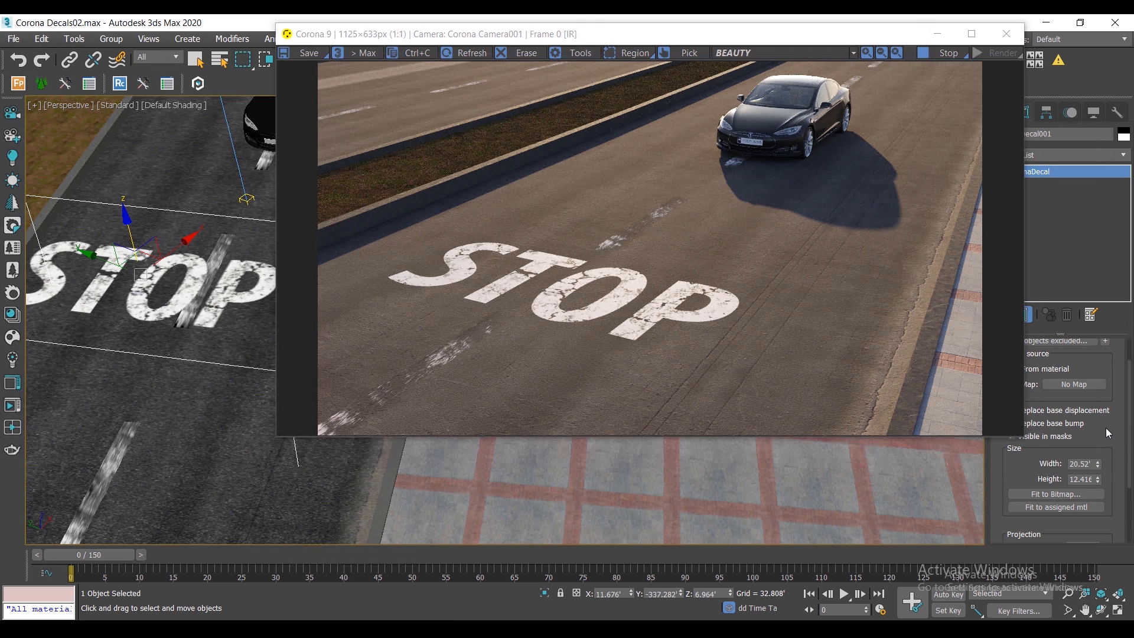
{"action": "left_click", "coordinate": [1030, 508]}
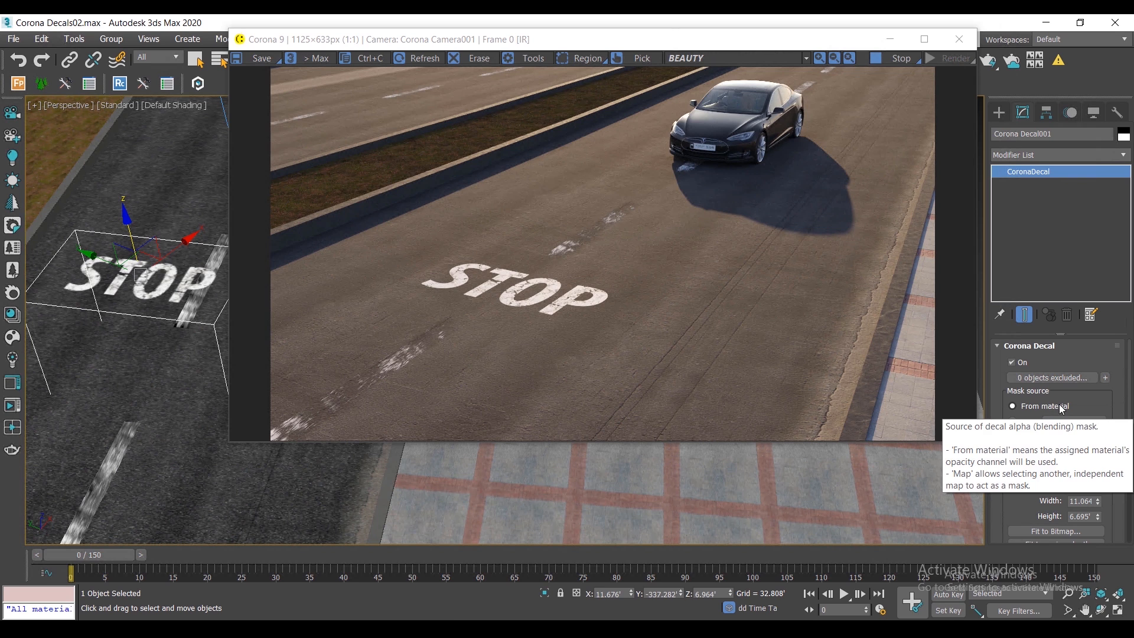
{"action": "scroll", "coordinate": [472, 285], "scroll_direction": "up", "scroll_amount": 1}
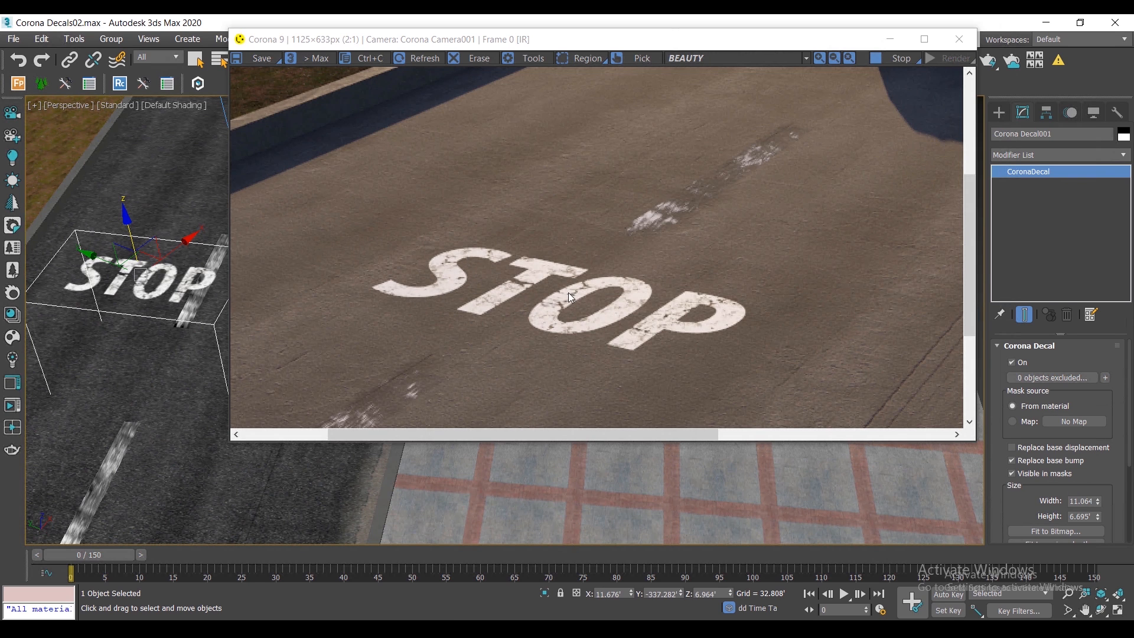
{"action": "scroll", "coordinate": [726, 329], "scroll_direction": "down", "scroll_amount": 1}
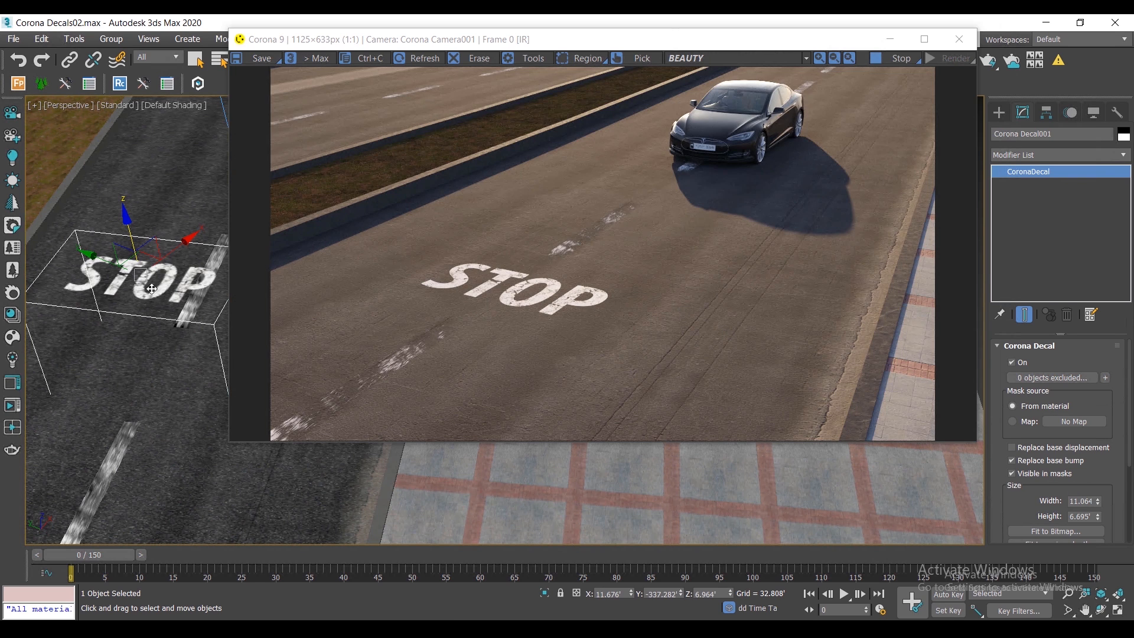
{"action": "middle_click_drag", "start_coordinate": [194, 309], "coordinate": [179, 382]}
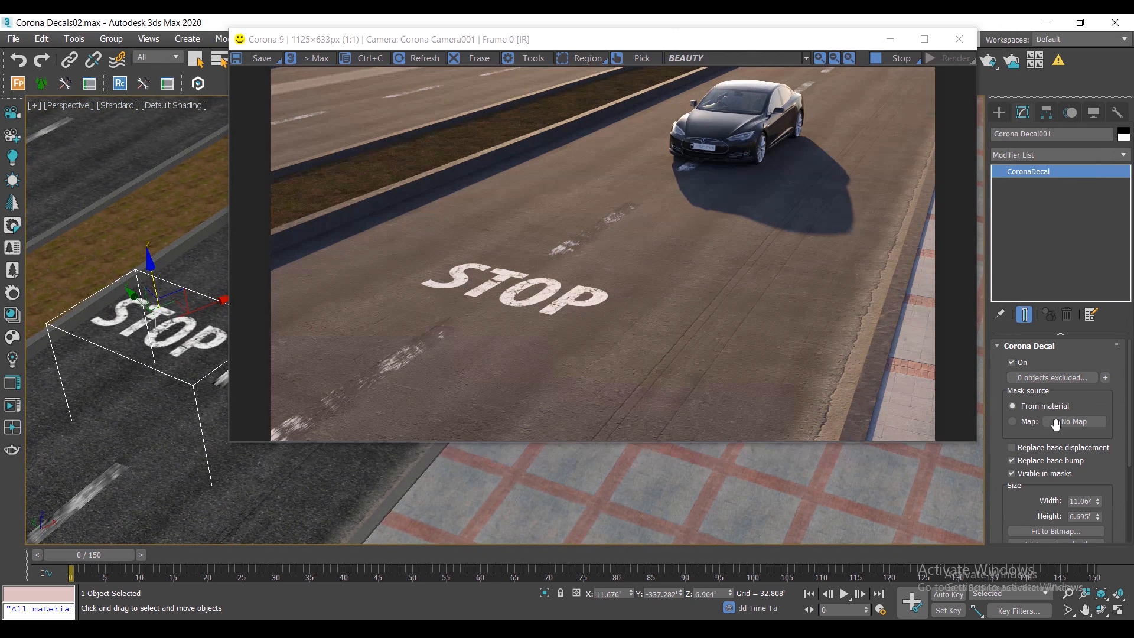
Step: Switch the decal's mask source to a map and assign a Checker map to it
{"action": "left_click", "coordinate": [1014, 421]}
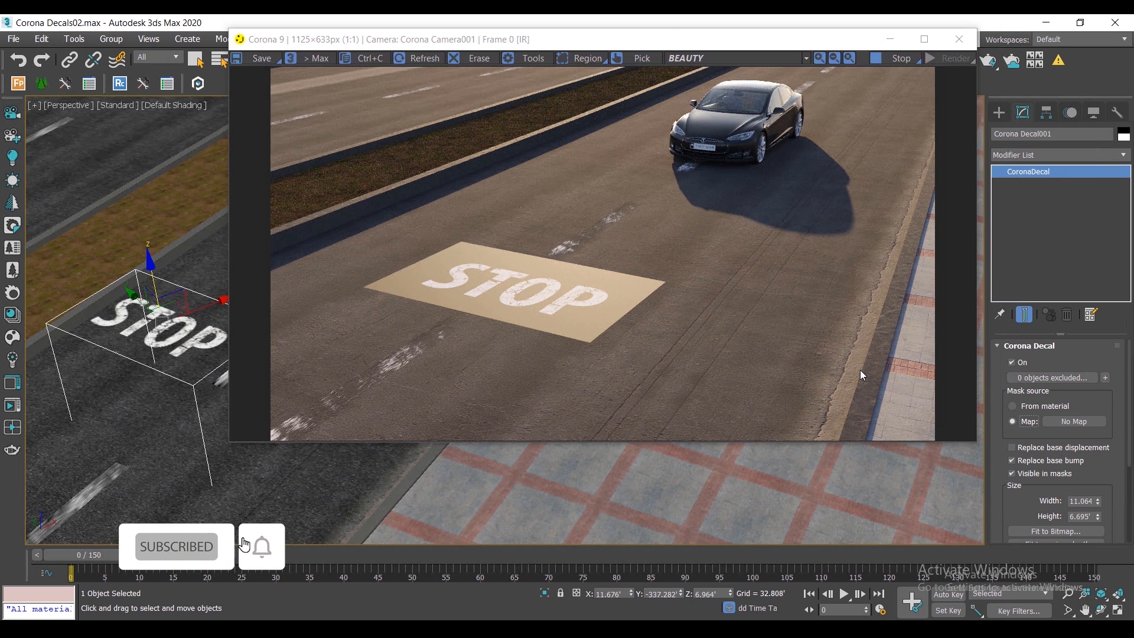
{"action": "left_click", "coordinate": [1089, 421]}
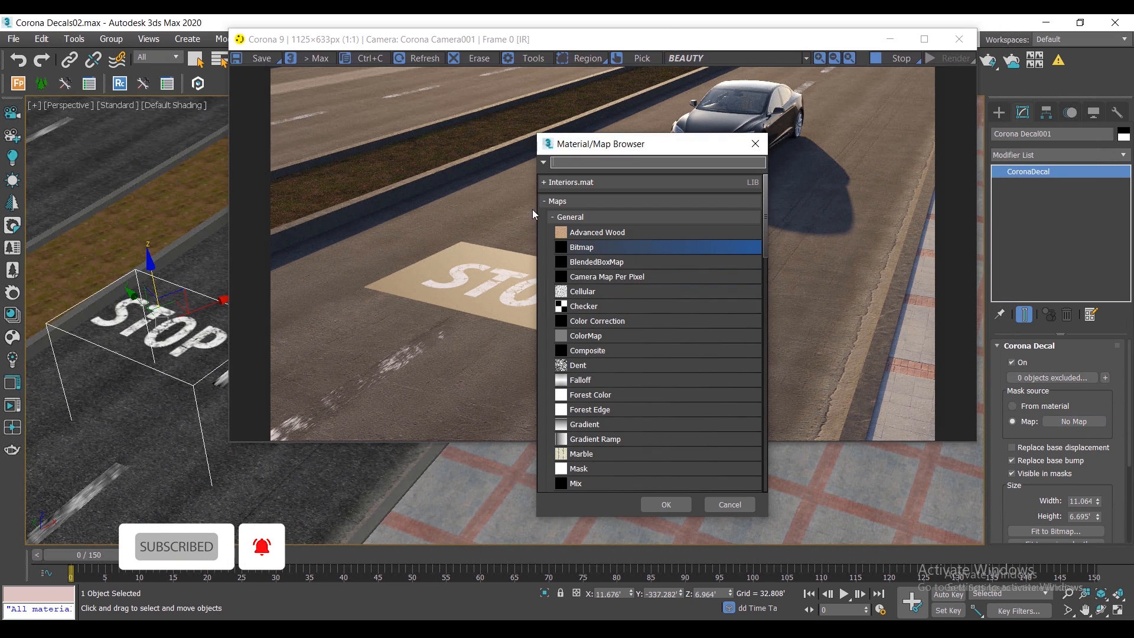
{"action": "double_click", "coordinate": [585, 307]}
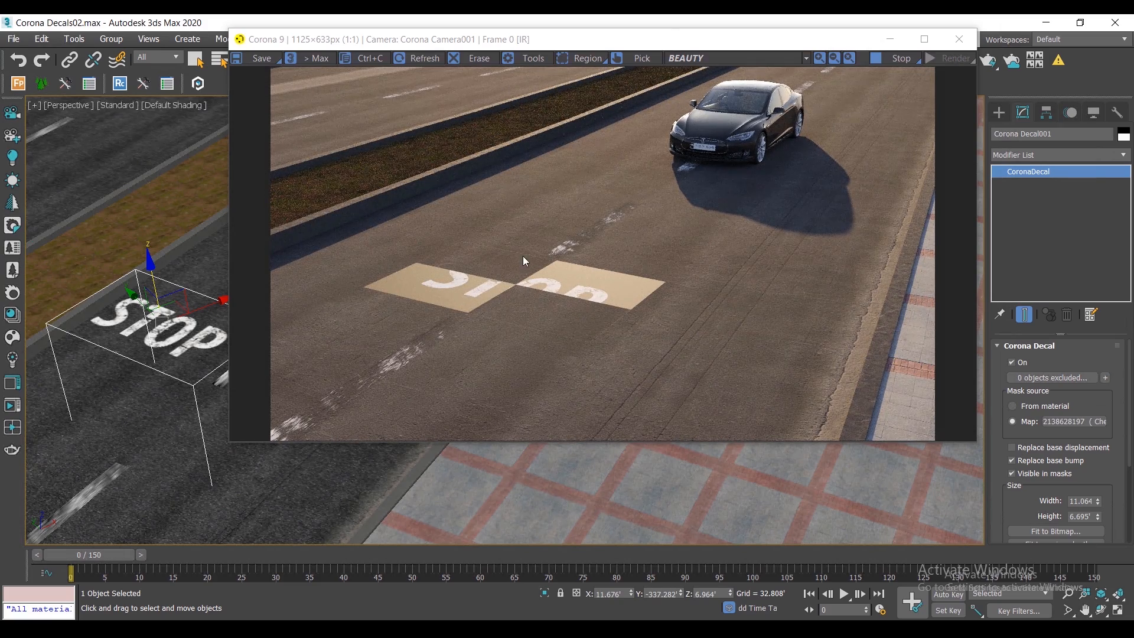
{"action": "left_click_drag", "start_coordinate": [767, 39], "coordinate": [704, 65]}
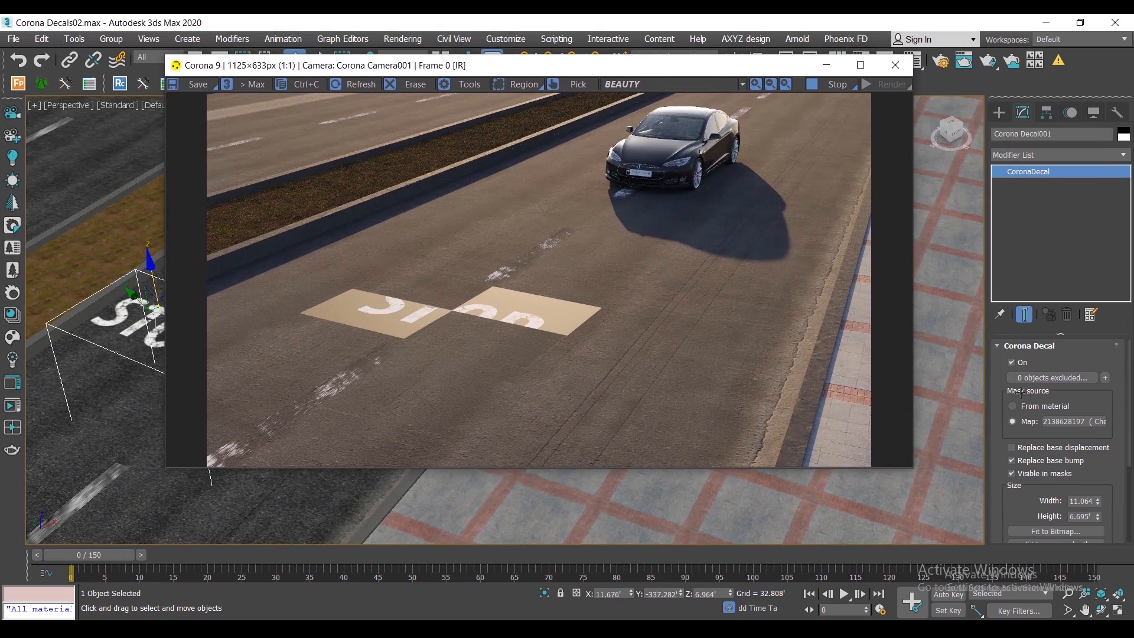
Step: Return the decal's mask source to From material, checking the STOP material and comparing the result with the Checker mask
{"action": "left_click", "coordinate": [1037, 407]}
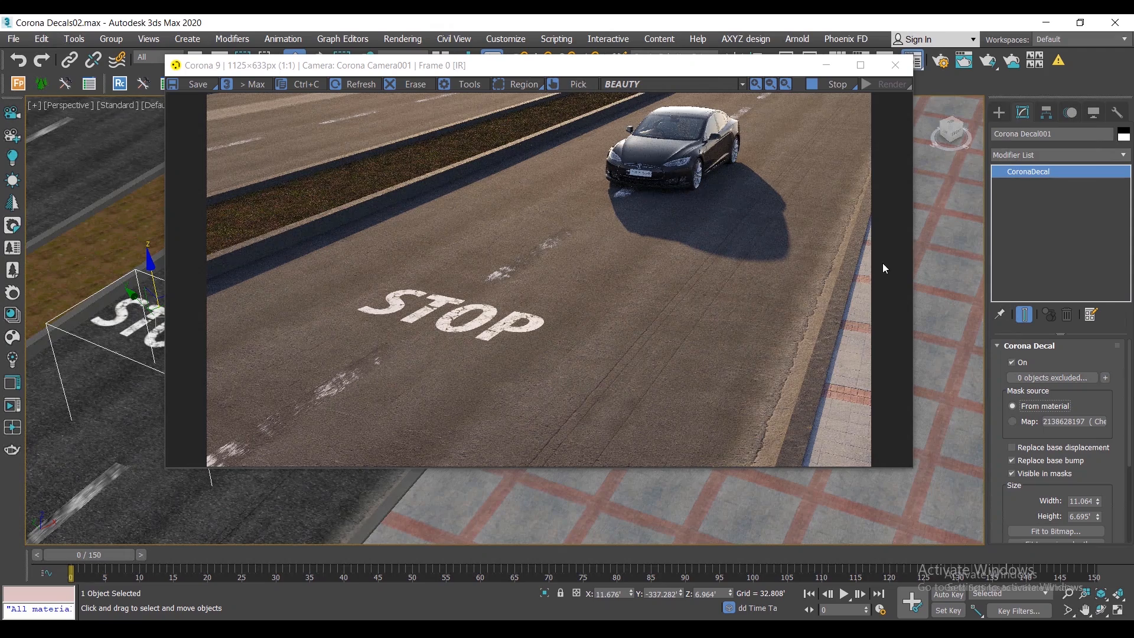
{"action": "key", "text": "m"}
{"action": "left_click", "coordinate": [860, 186]}
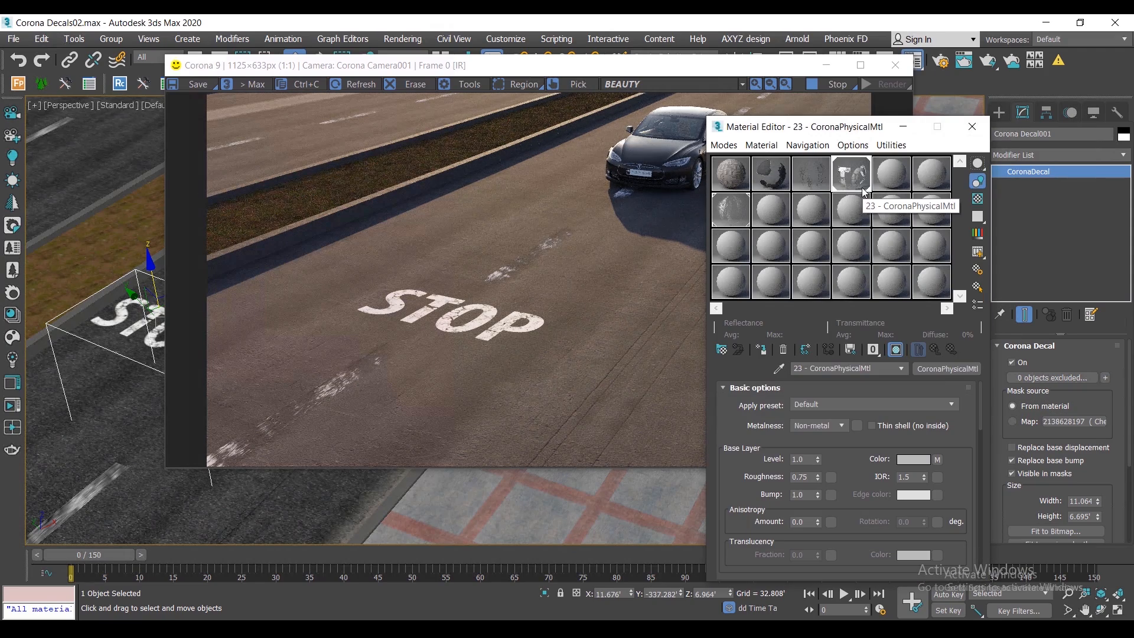
{"action": "key", "text": "m"}
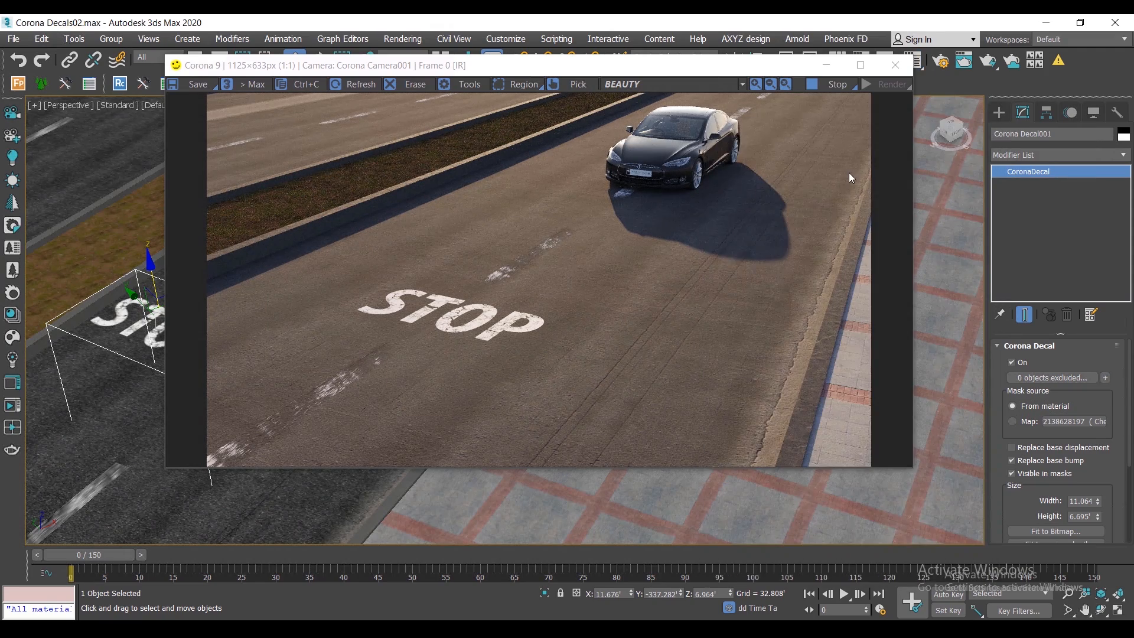
{"action": "left_click", "coordinate": [1029, 423]}
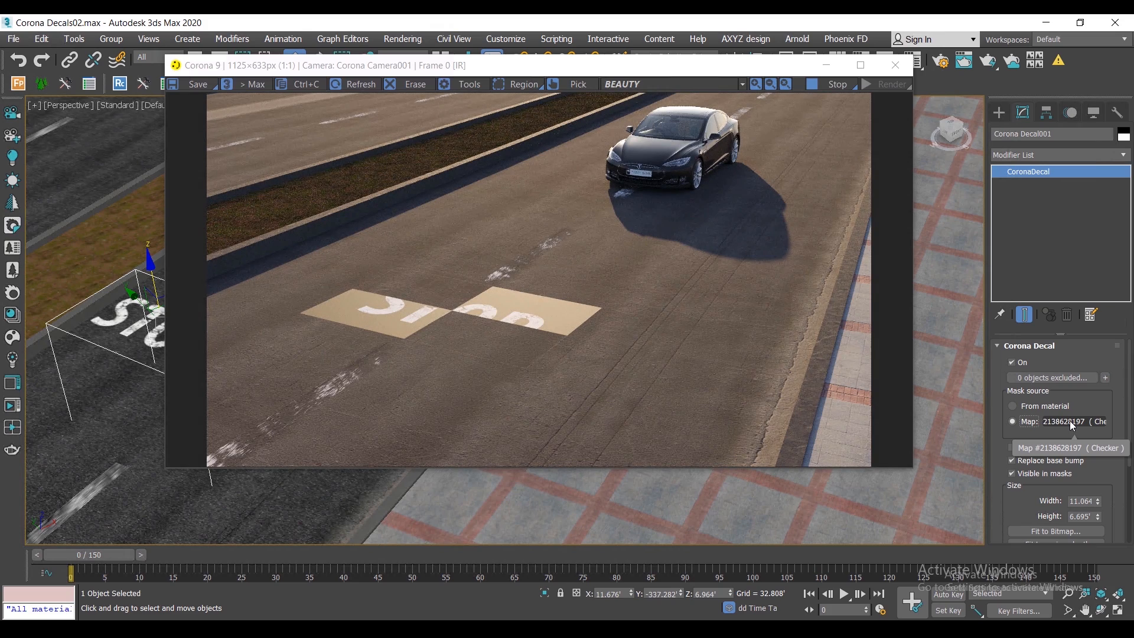
{"action": "left_click", "coordinate": [1035, 406]}
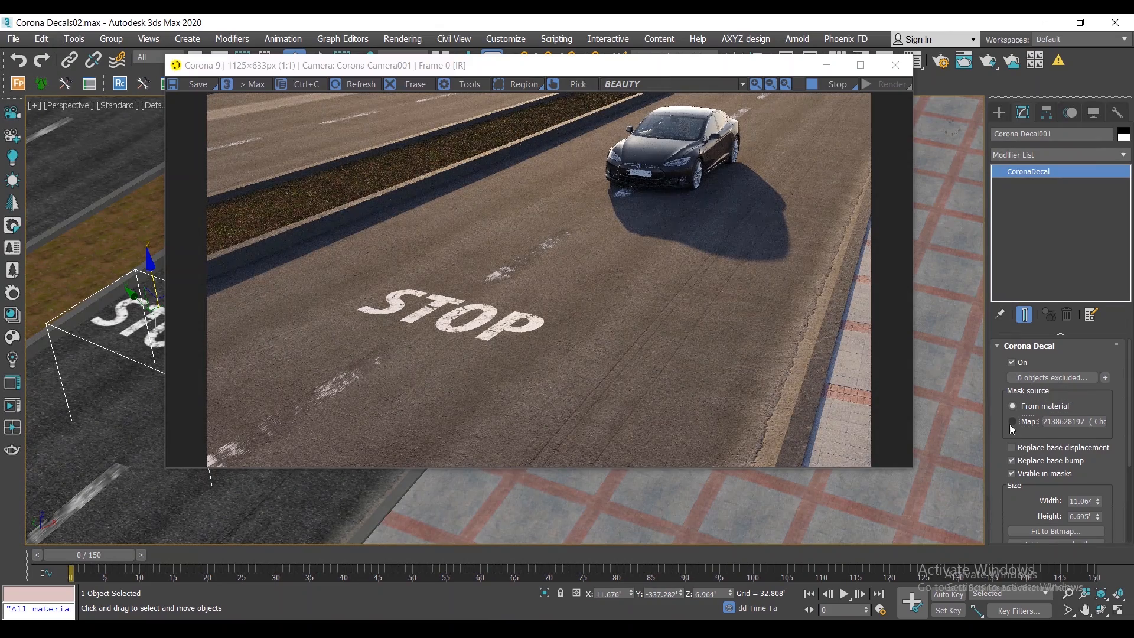
Step: Move the STOP decal along the road away from the car to about X 12.1 ft, Y -345.6 ft
{"action": "scroll", "coordinate": [1007, 420], "scroll_direction": "down", "scroll_amount": 3}
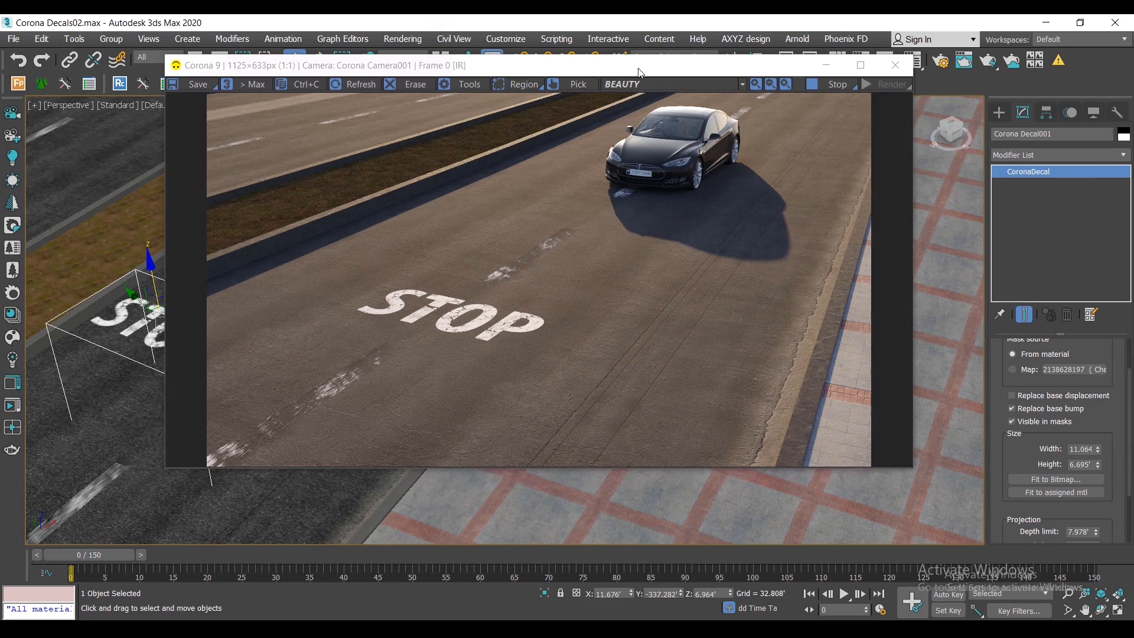
{"action": "left_click_drag", "start_coordinate": [638, 72], "coordinate": [730, 73]}
{"action": "left_click_drag", "start_coordinate": [187, 304], "coordinate": [257, 369]}
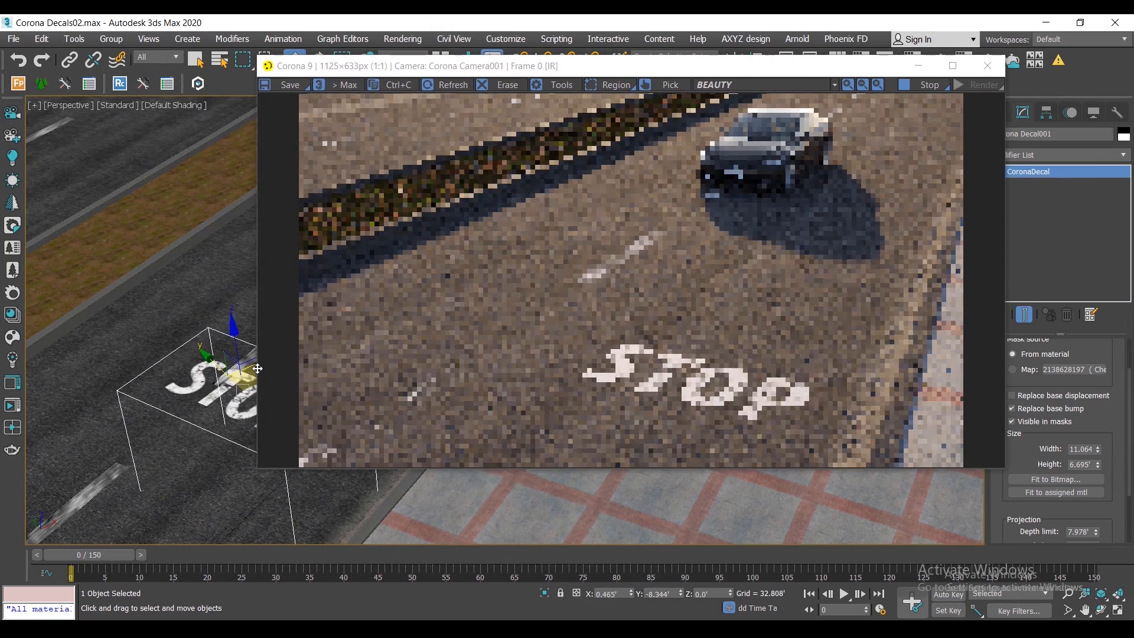
{"action": "scroll", "coordinate": [711, 377], "scroll_direction": "up", "scroll_amount": 3}
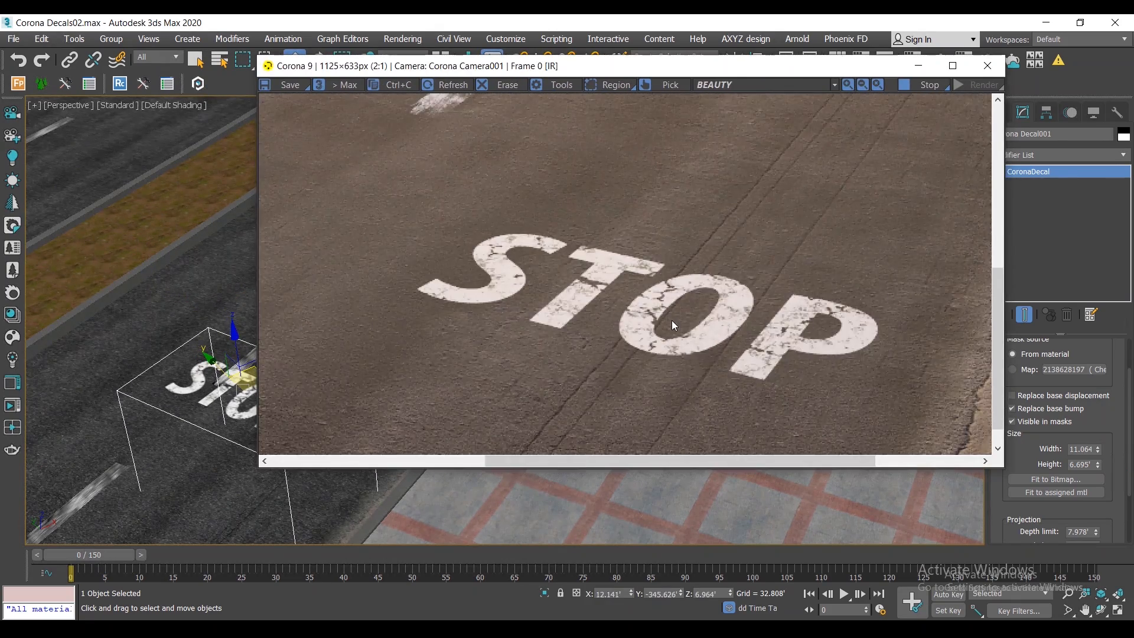
{"action": "scroll", "coordinate": [671, 320], "scroll_direction": "down", "scroll_amount": 3}
Step: Enlarge the STOP decal to about 17.3 ft by 10.5 ft, matching its material's proportions, and shift it to about X 12.0 ft, Y -344.9 ft
{"action": "left_click", "coordinate": [1083, 492]}
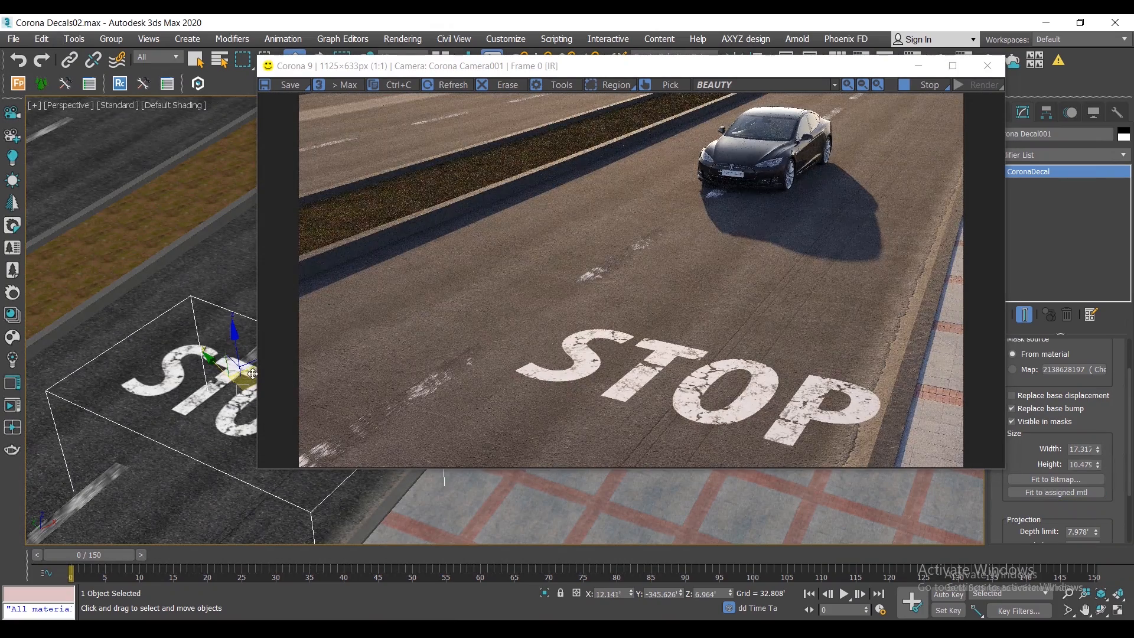
{"action": "left_click_drag", "start_coordinate": [246, 371], "coordinate": [237, 366]}
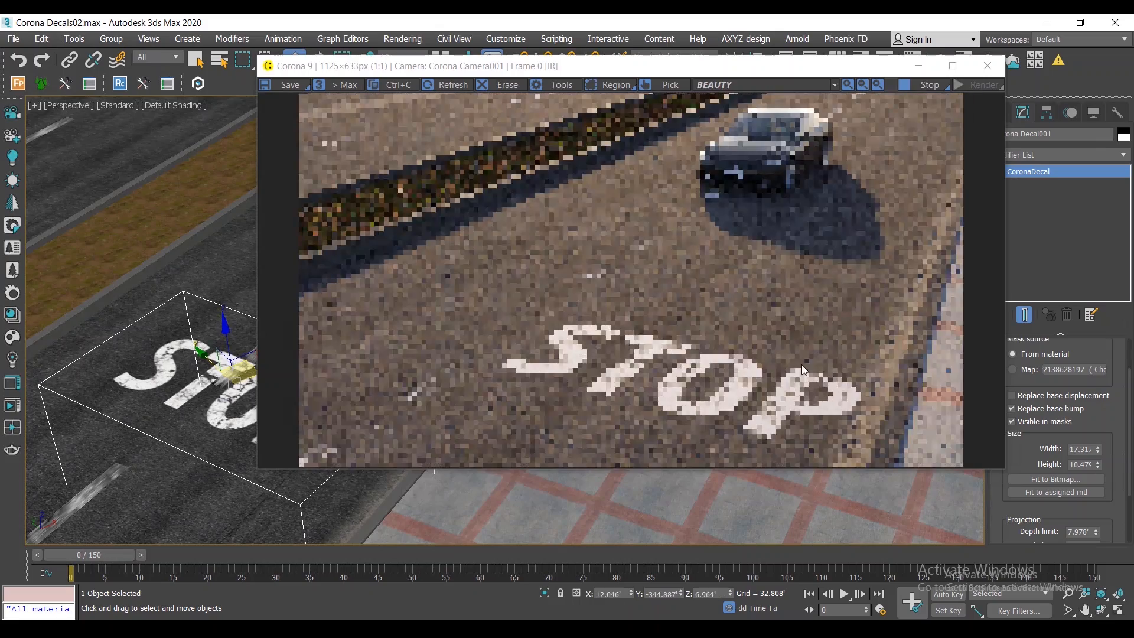
{"action": "left_click_drag", "start_coordinate": [735, 73], "coordinate": [548, 59]}
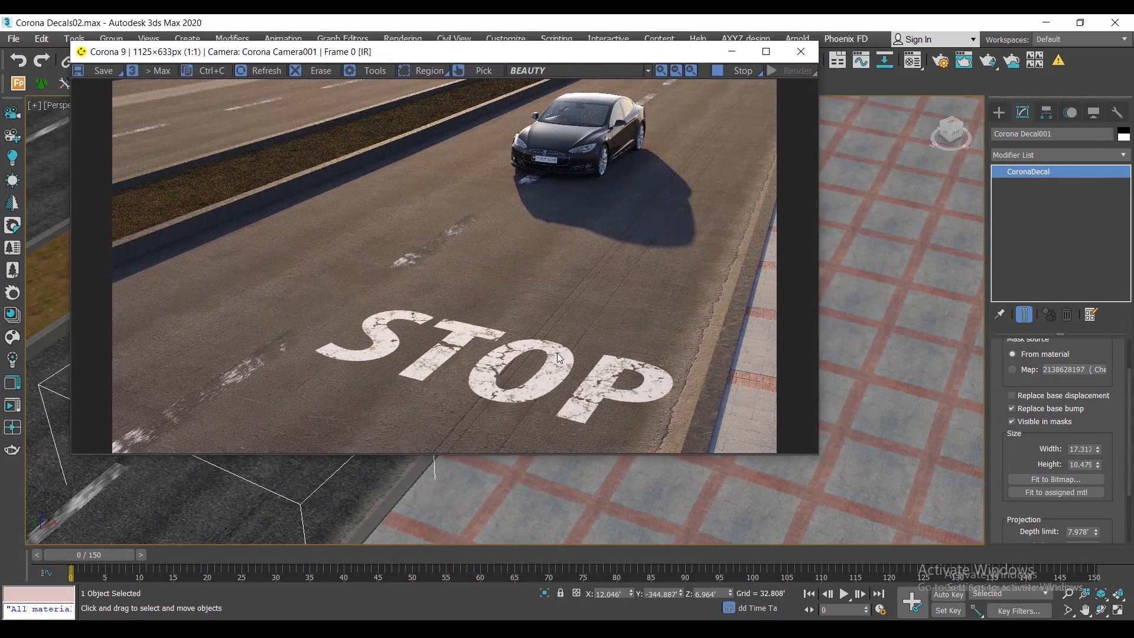
Step: Turn off Replace base bump for the decal and inspect the road cracks across the letter O in the render
{"action": "scroll", "coordinate": [547, 359], "scroll_direction": "up", "scroll_amount": 1}
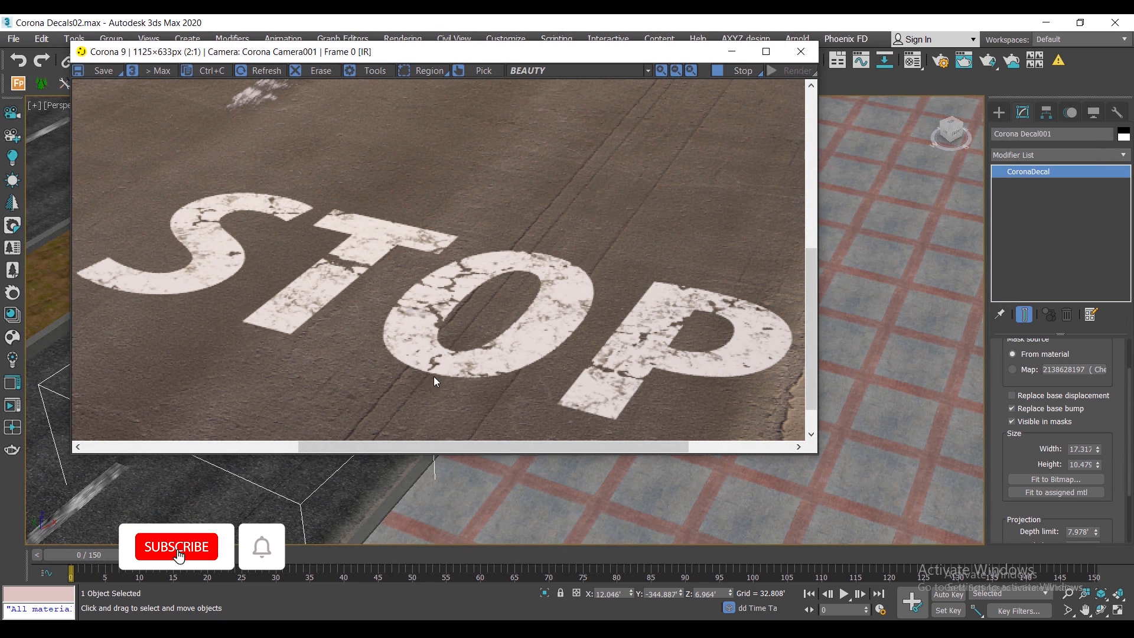
{"action": "mouse_move", "coordinate": [1070, 407]}
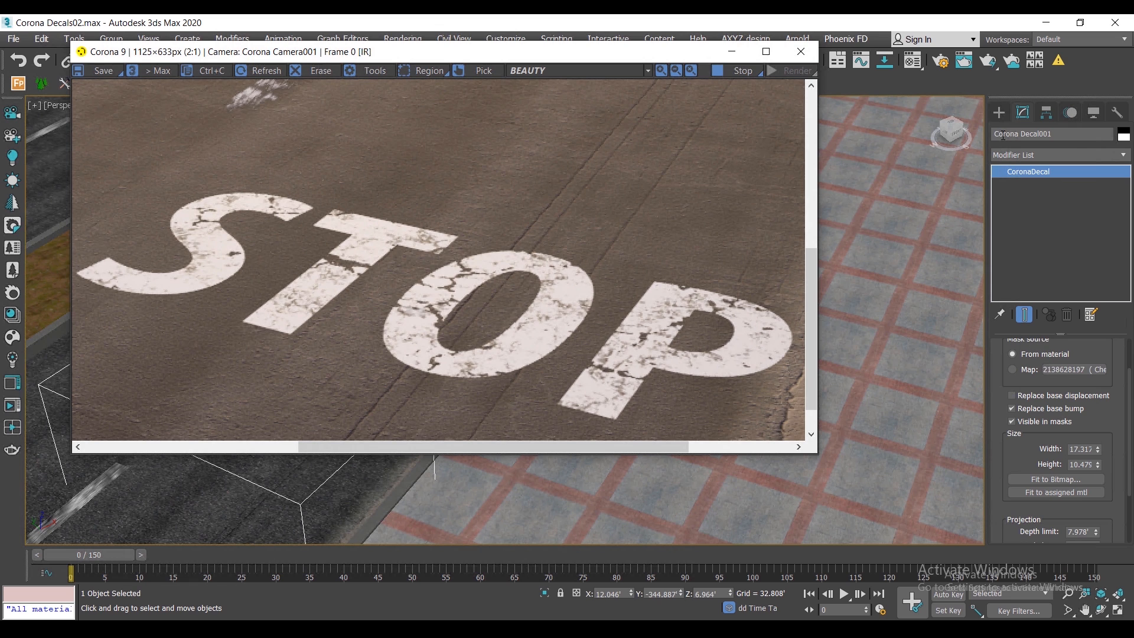
{"action": "left_click", "coordinate": [1022, 410]}
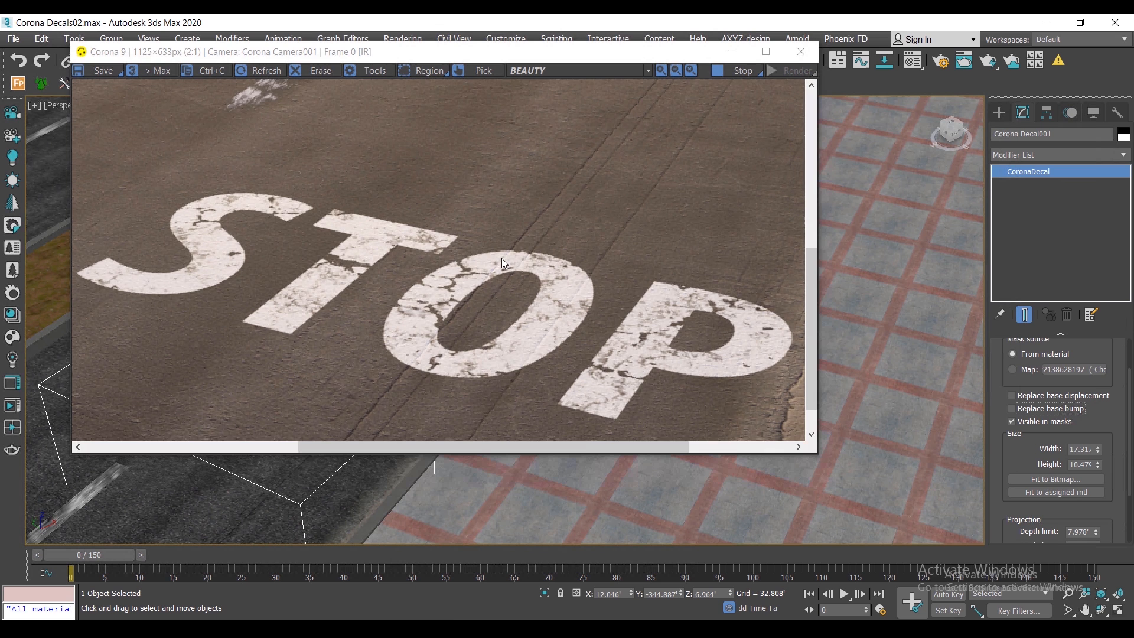
{"action": "scroll", "coordinate": [502, 259], "scroll_direction": "up", "scroll_amount": 1}
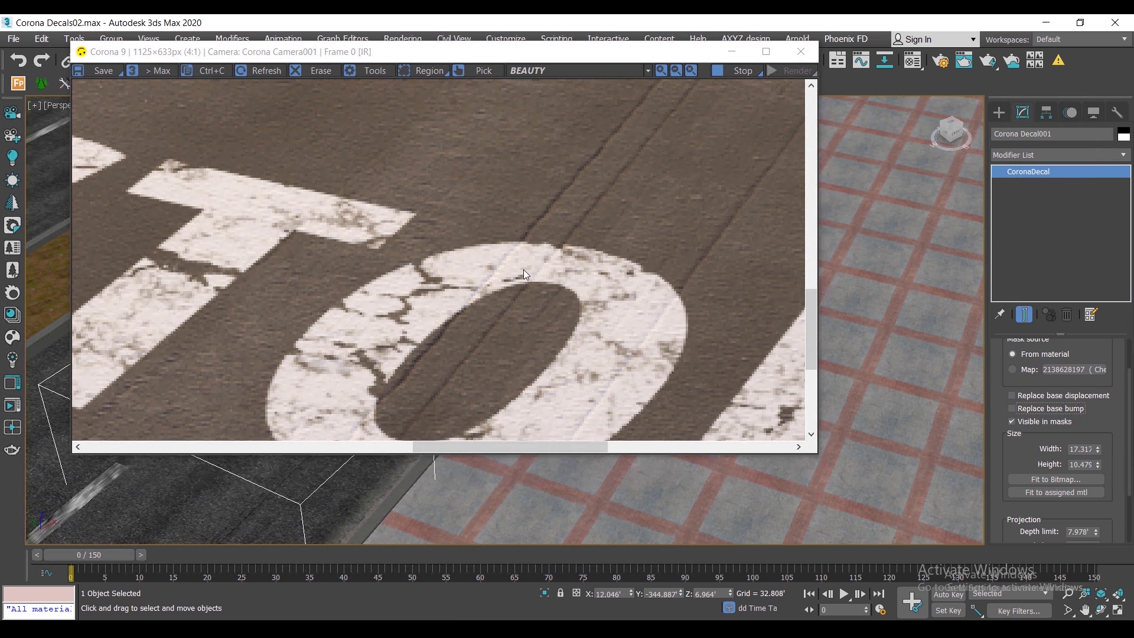
{"action": "left_click_drag", "start_coordinate": [477, 343], "coordinate": [508, 214]}
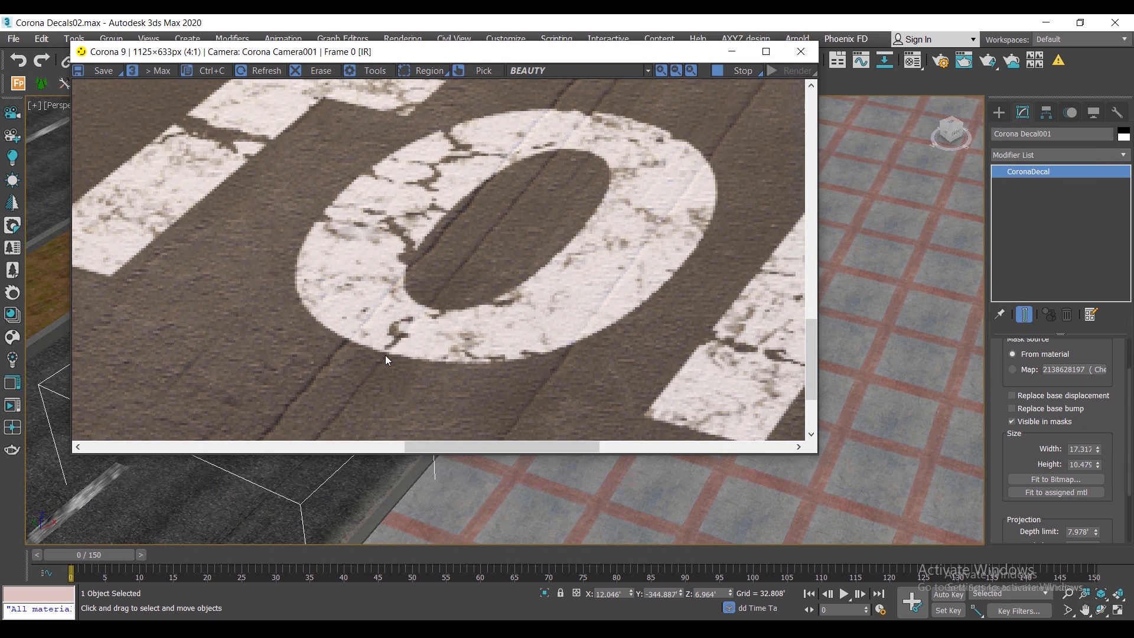
Step: Compare the lettering with base bump replacement on and off, leaving Replace base bump and Replace base displacement enabled
{"action": "left_click", "coordinate": [1041, 409]}
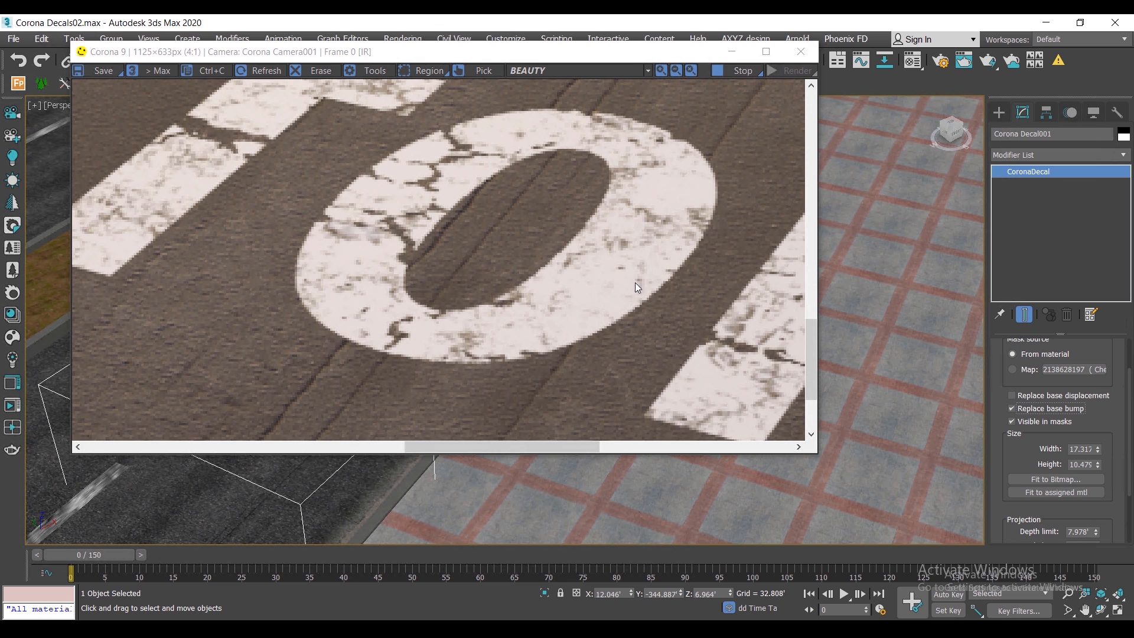
{"action": "left_click", "coordinate": [1022, 410]}
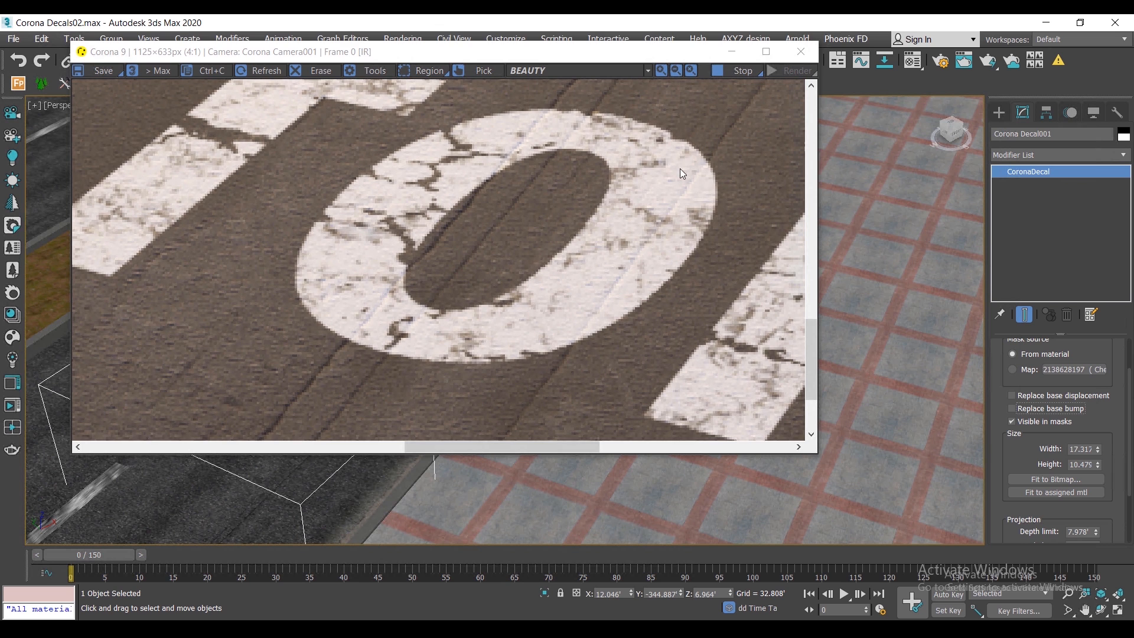
{"action": "left_click", "coordinate": [1022, 410]}
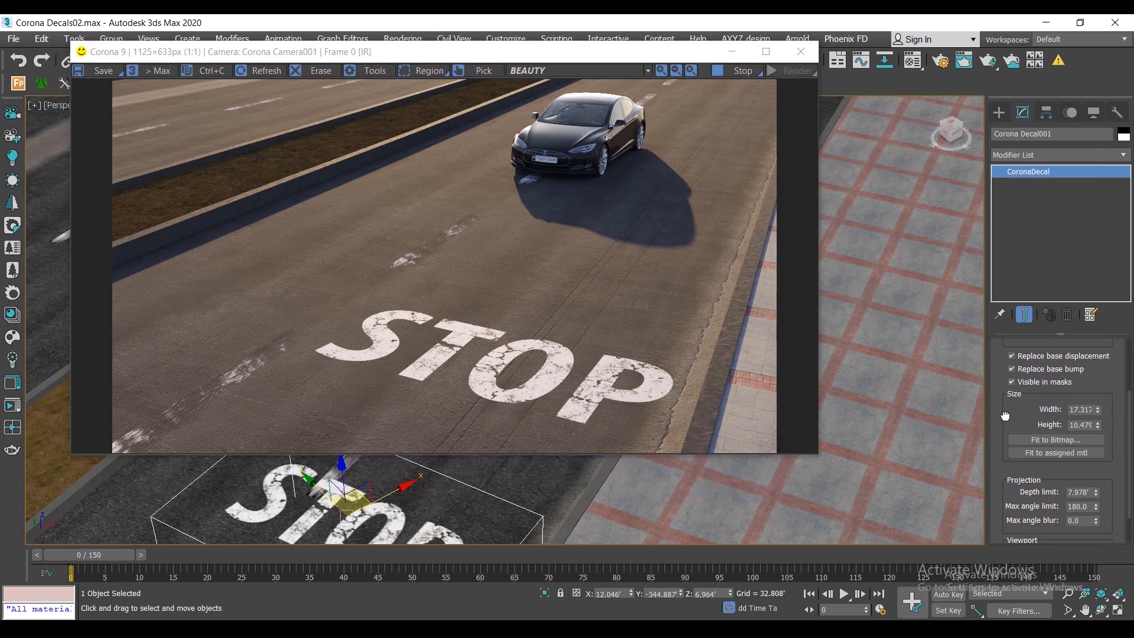
Step: Test the decal's projection depth limit at about 5.3 ft, and raise it to about 7.9 ft
{"action": "scroll", "coordinate": [1013, 354], "scroll_direction": "down", "scroll_amount": 2}
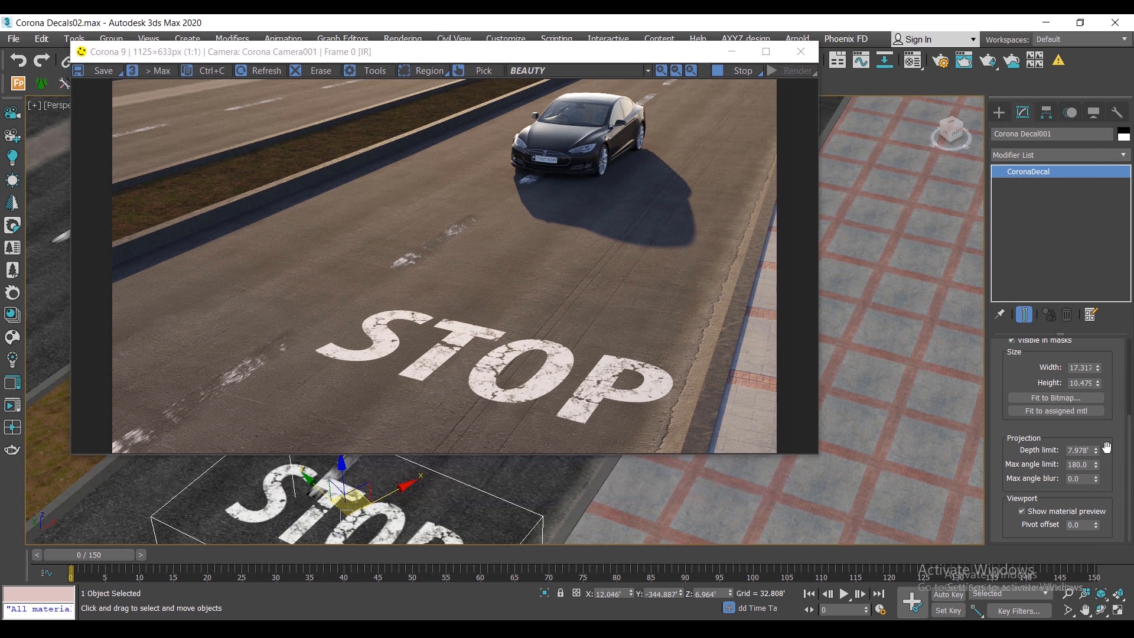
{"action": "left_click_drag", "start_coordinate": [553, 58], "coordinate": [722, 43]}
{"action": "middle_click_drag", "start_coordinate": [495, 509], "coordinate": [506, 477], "text": "alt"}
{"action": "middle_click_drag", "start_coordinate": [295, 508], "coordinate": [149, 263]}
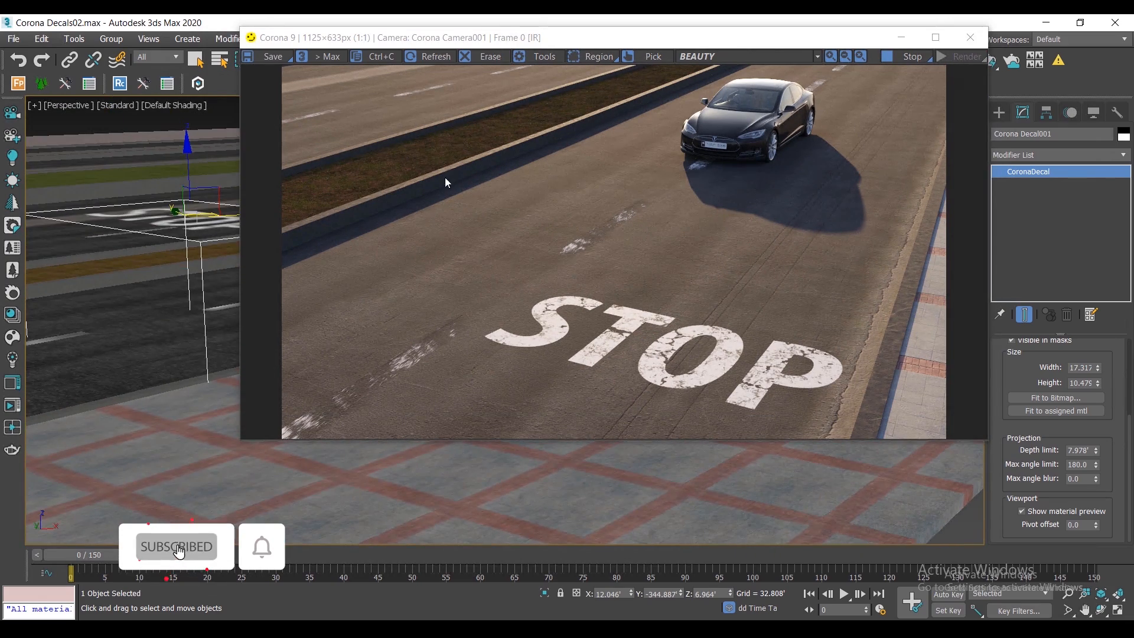
{"action": "left_click_drag", "start_coordinate": [497, 39], "coordinate": [547, 37]}
{"action": "middle_click_drag", "start_coordinate": [222, 367], "coordinate": [195, 494], "text": "alt"}
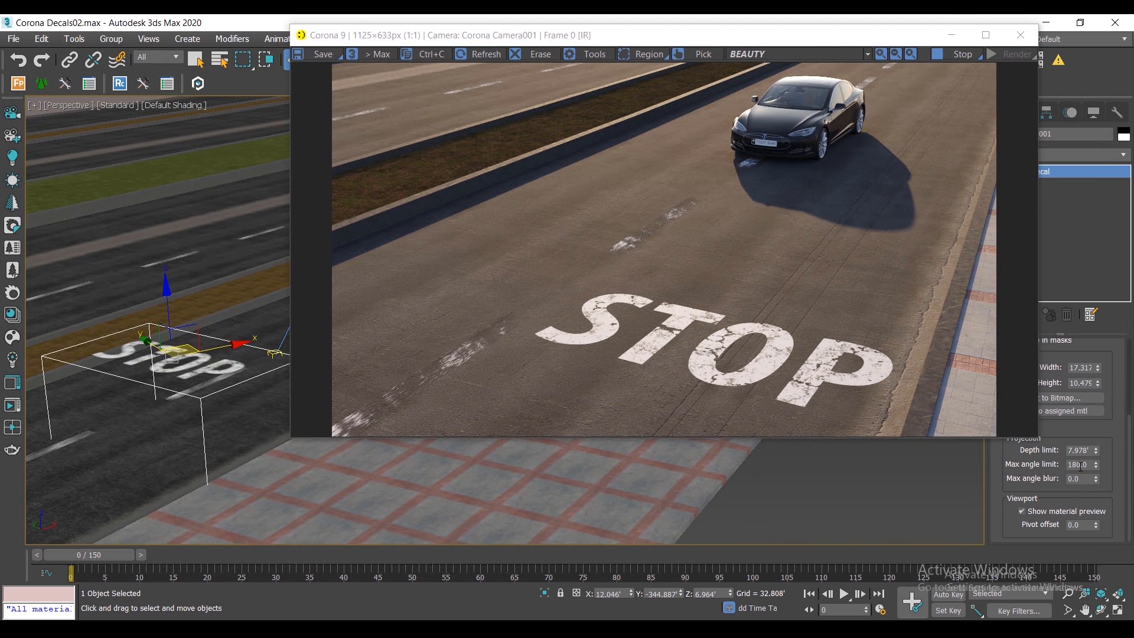
{"action": "left_click_drag", "start_coordinate": [1097, 452], "coordinate": [1099, 469]}
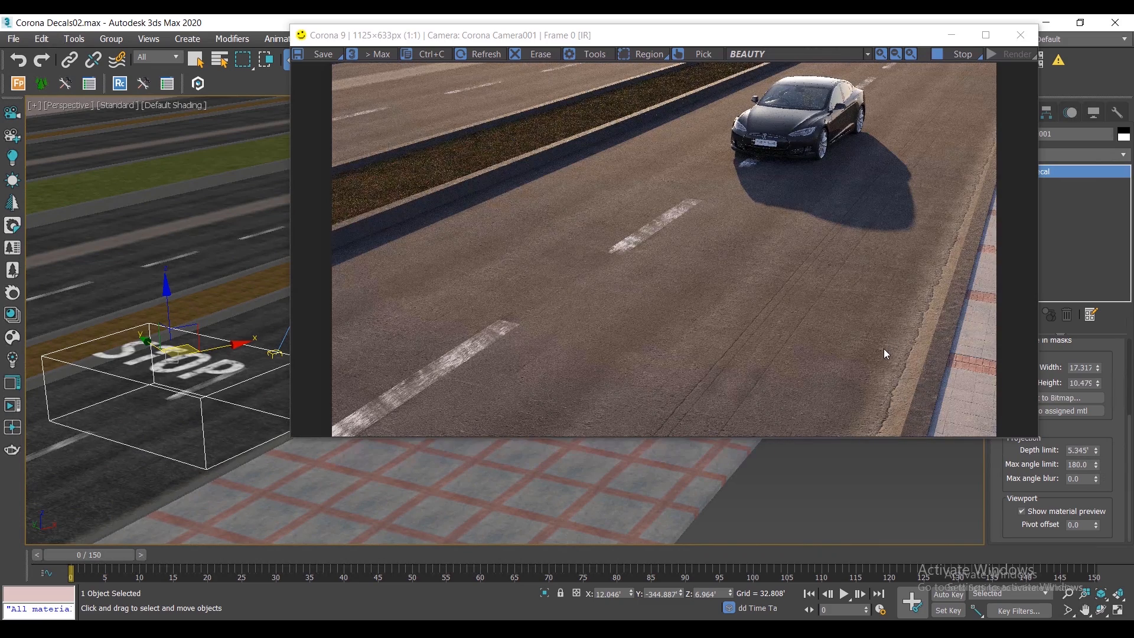
{"action": "left_click_drag", "start_coordinate": [1100, 454], "coordinate": [1099, 421]}
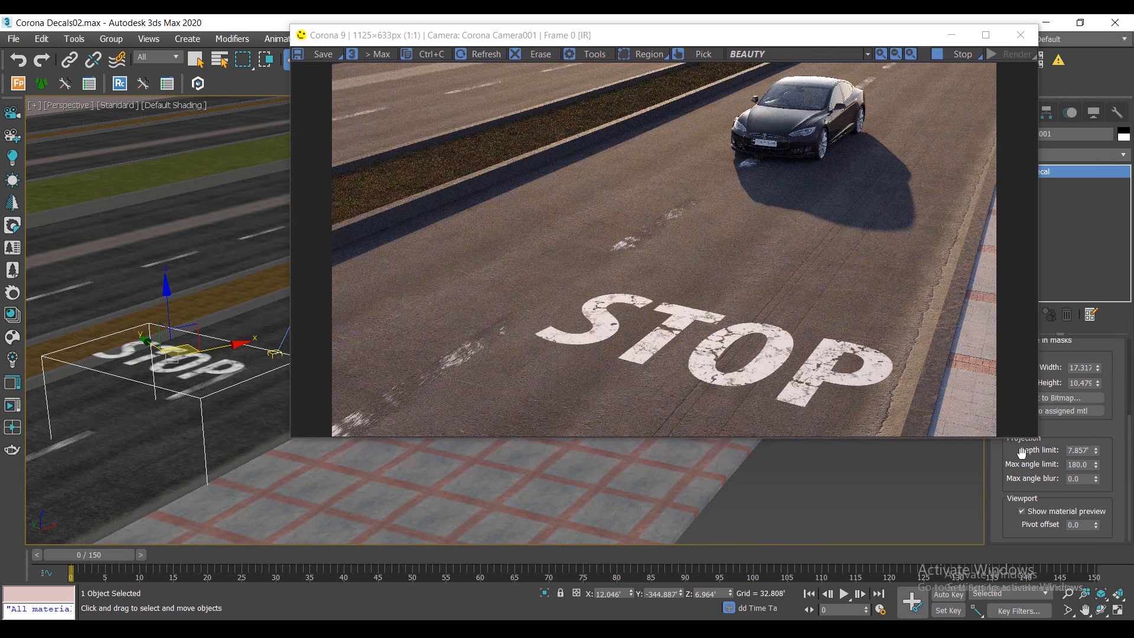
Step: Raise the STOP decal to about Z 7.5 ft and move it over the median's curb, to about X 15.4 ft, Y -321.7 ft
{"action": "middle_click_drag", "start_coordinate": [138, 408], "coordinate": [137, 396], "text": "alt"}
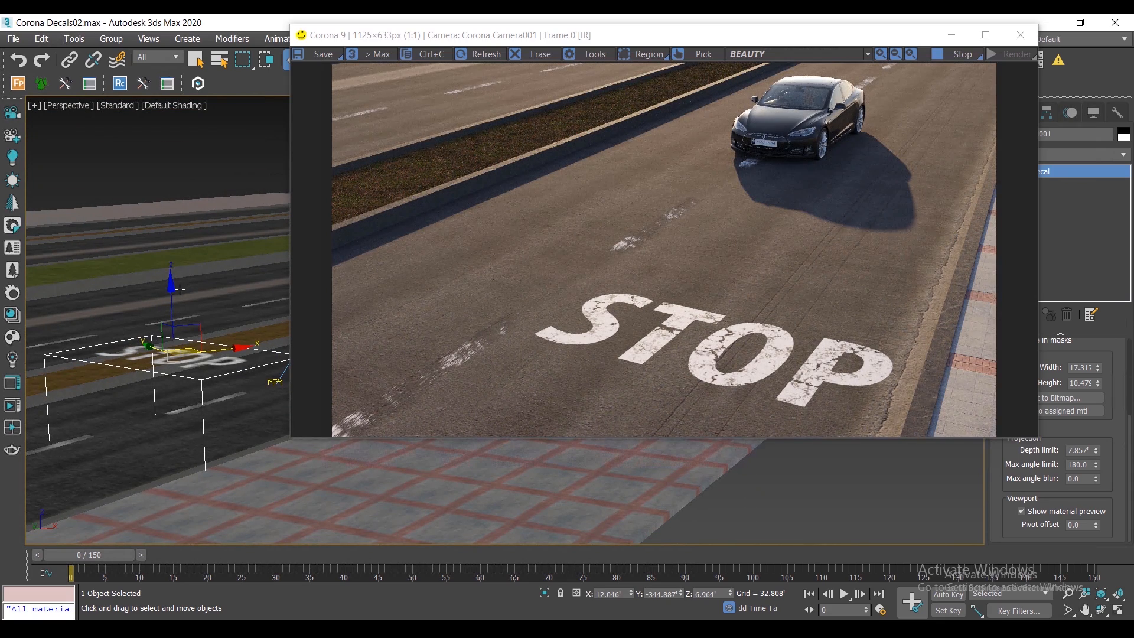
{"action": "mouse_move", "coordinate": [178, 289]}
{"action": "left_mouse_down"}
{"action": "mouse_move", "coordinate": [179, 271]}
{"action": "mouse_move", "coordinate": [181, 283]}
{"action": "left_mouse_up"}
{"action": "middle_click_drag", "start_coordinate": [198, 438], "coordinate": [247, 536], "text": "alt"}
{"action": "left_click_drag", "start_coordinate": [227, 384], "coordinate": [94, 146]}
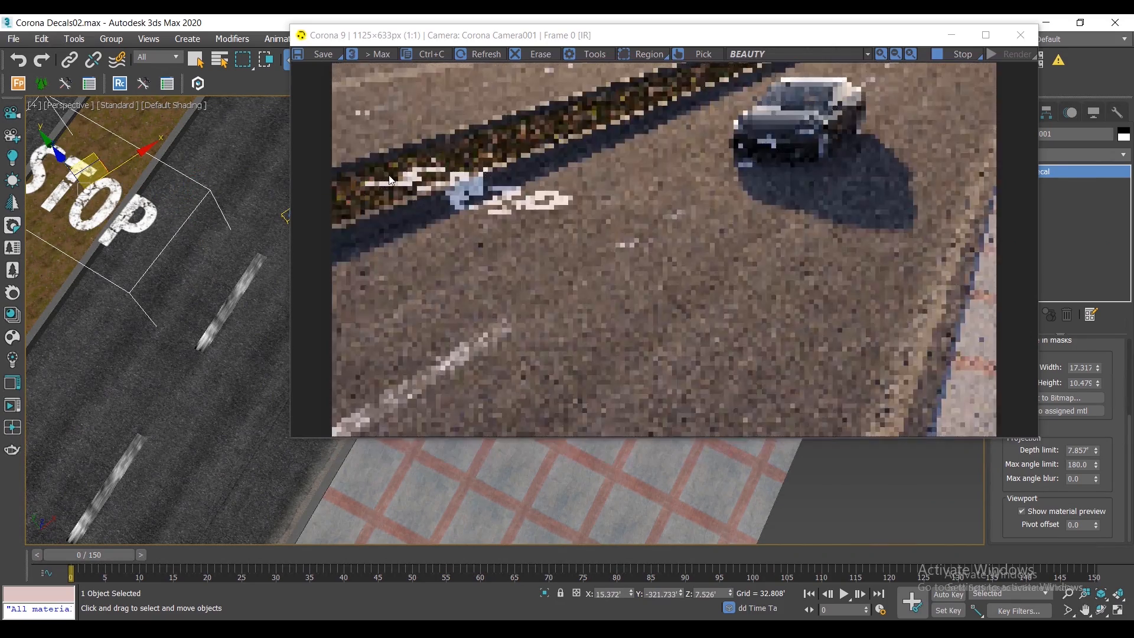
Step: Shift the STOP decal further across the grass median to about X 14.4 ft, Y -319.9 ft
{"action": "scroll", "coordinate": [437, 193], "scroll_direction": "up", "scroll_amount": 1}
{"action": "scroll", "coordinate": [438, 193], "scroll_direction": "up", "scroll_amount": 1}
{"action": "scroll", "coordinate": [438, 193], "scroll_direction": "down", "scroll_amount": 1}
{"action": "scroll", "coordinate": [438, 193], "scroll_direction": "down", "scroll_amount": 1}
{"action": "middle_click_drag", "start_coordinate": [85, 365], "coordinate": [223, 532]}
{"action": "left_click_drag", "start_coordinate": [253, 337], "coordinate": [229, 329]}
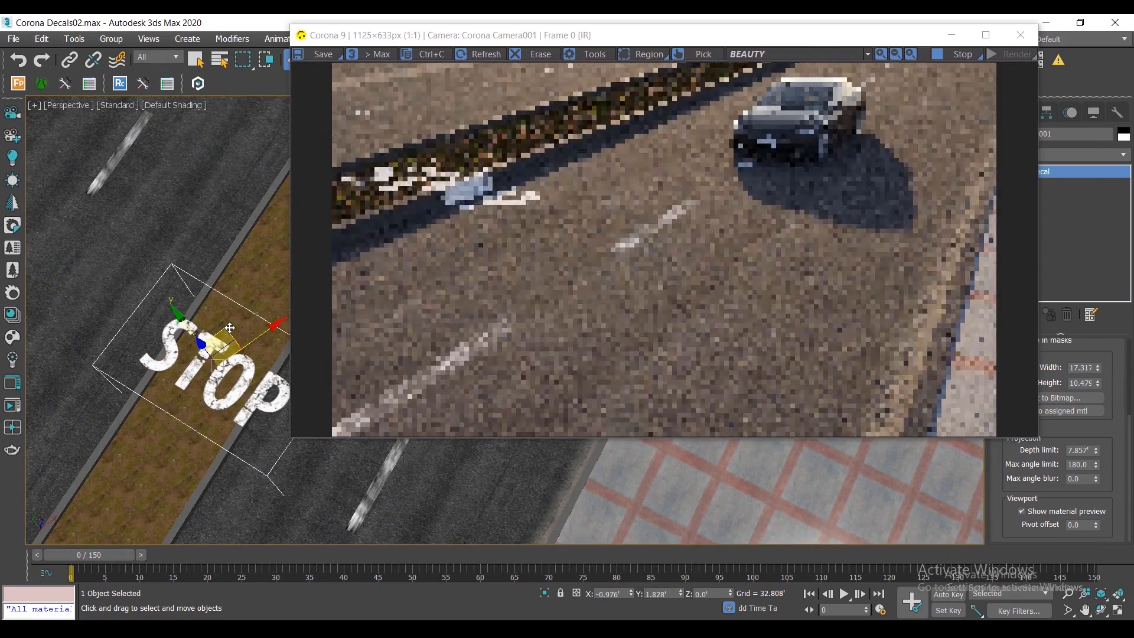
Step: Reduce the decal's projection depth limit to about 6.8 ft and inspect its projection on the median curb
{"action": "middle_click_drag", "start_coordinate": [264, 427], "coordinate": [234, 366], "text": "alt"}
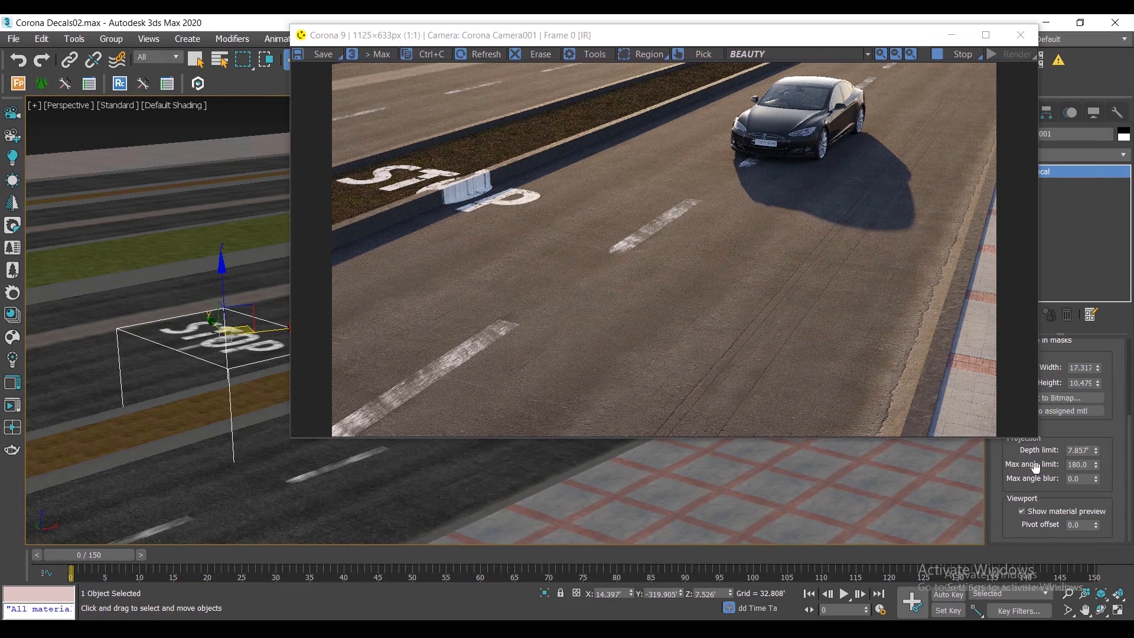
{"action": "left_click_drag", "start_coordinate": [1035, 467], "coordinate": [1035, 472]}
{"action": "left_click_drag", "start_coordinate": [1094, 451], "coordinate": [1097, 461]}
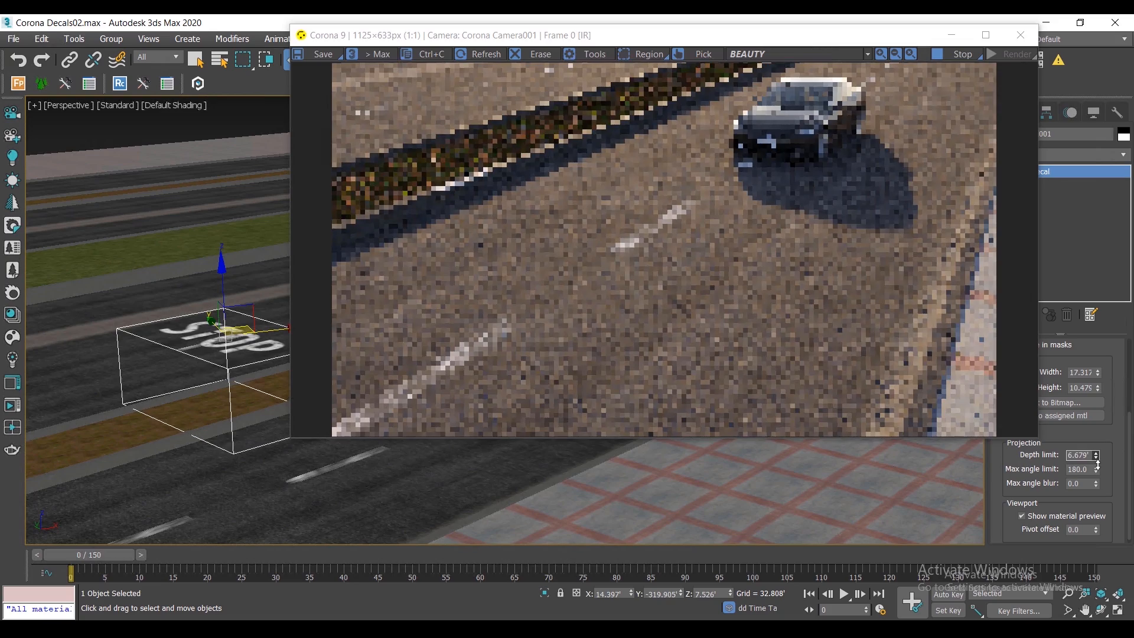
{"action": "middle_click_drag", "start_coordinate": [186, 460], "coordinate": [225, 444], "text": "alt"}
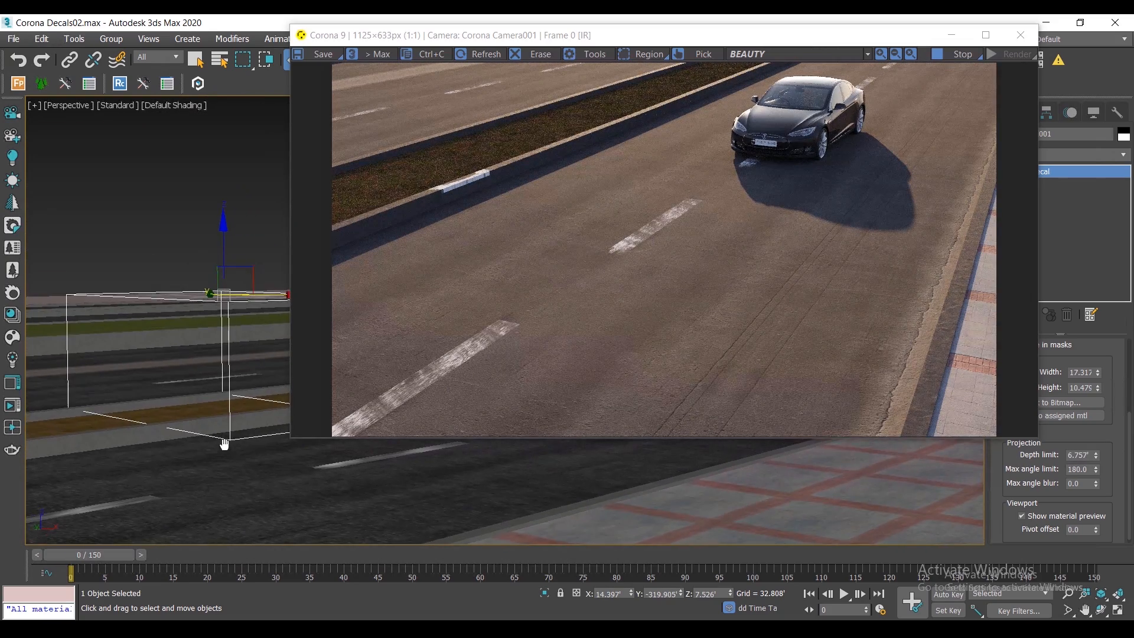
{"action": "scroll", "coordinate": [461, 193], "scroll_direction": "up", "scroll_amount": 1}
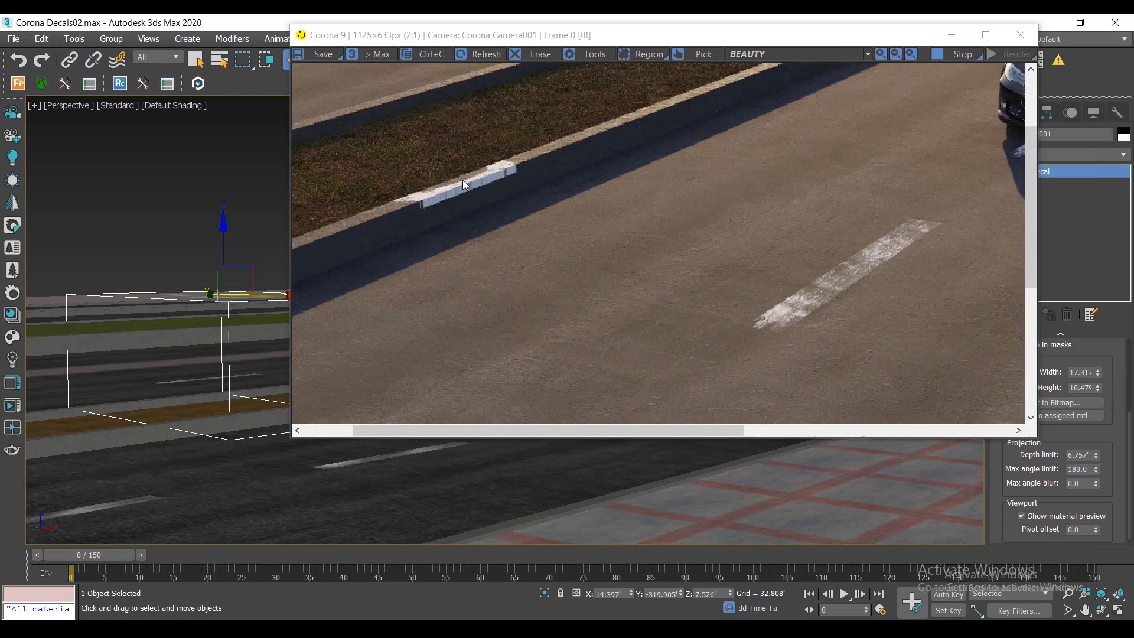
Step: Raise the STOP decal's projection depth limit to about 7.1 ft, inspect it on the median, and extend it to about 8.4 ft
{"action": "left_click", "coordinate": [1096, 453]}
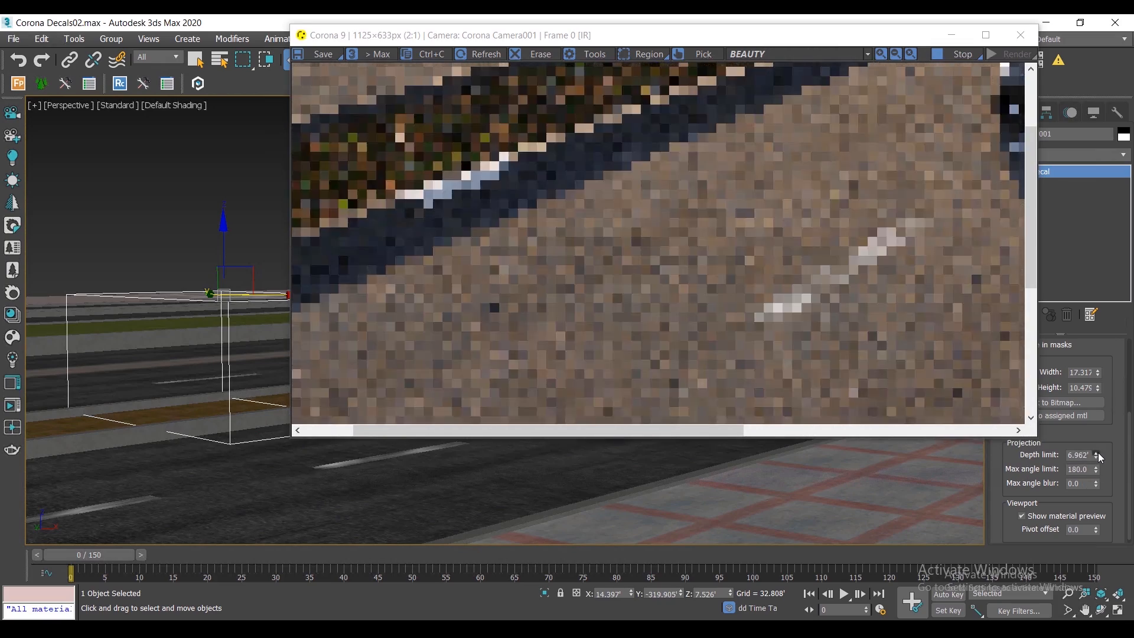
{"action": "left_click", "coordinate": [1096, 453]}
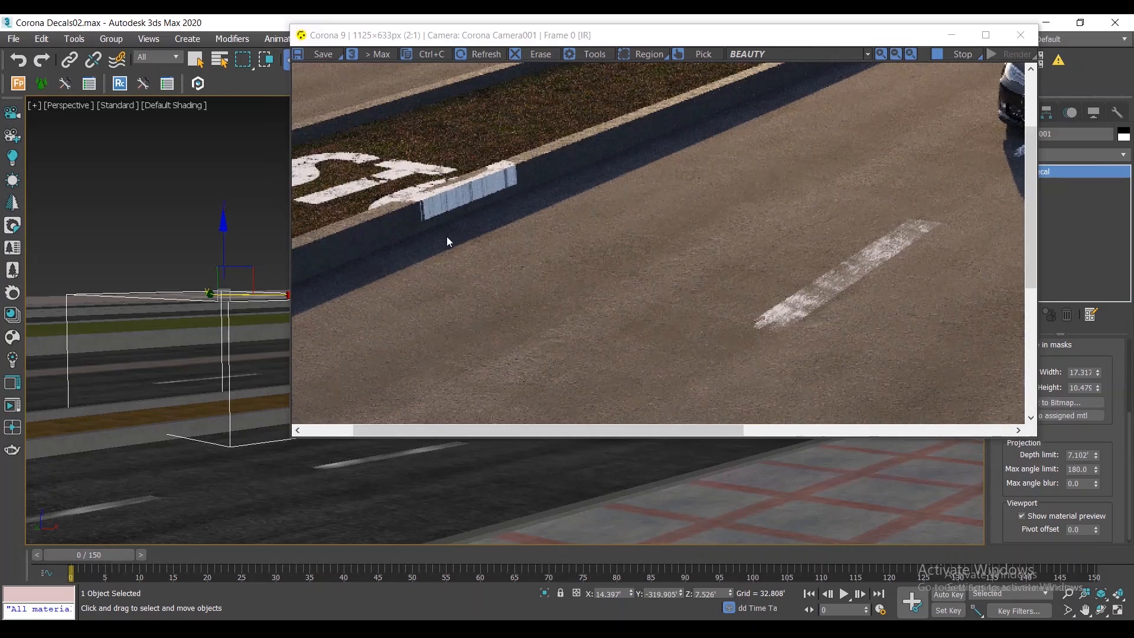
{"action": "scroll", "coordinate": [381, 195], "scroll_direction": "down", "scroll_amount": 1}
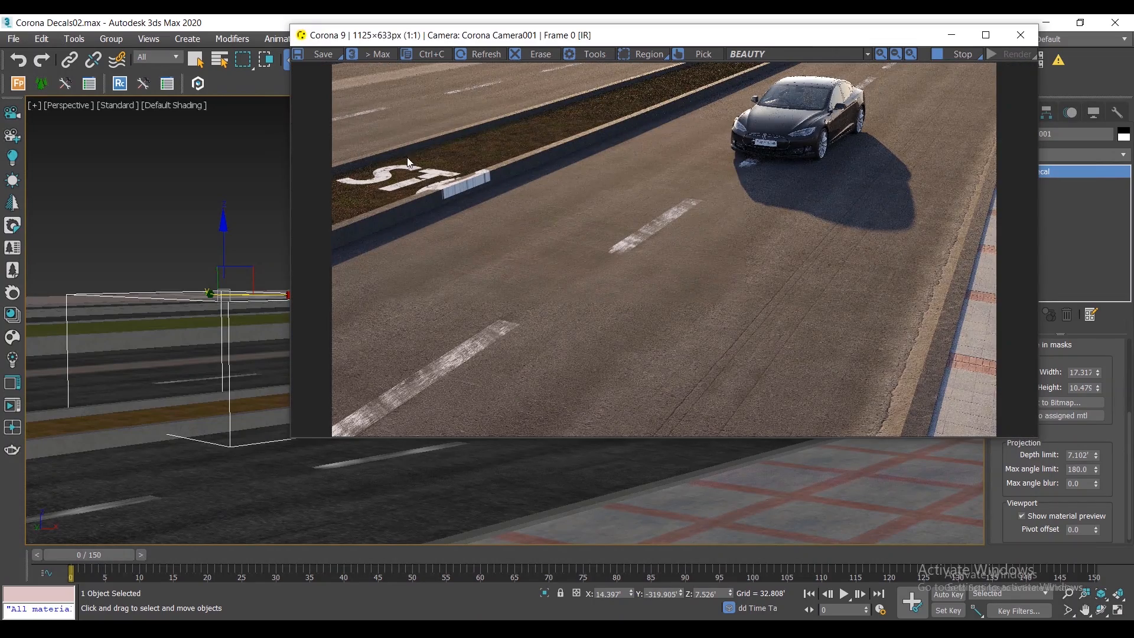
{"action": "middle_click_drag", "start_coordinate": [165, 331], "coordinate": [94, 404]}
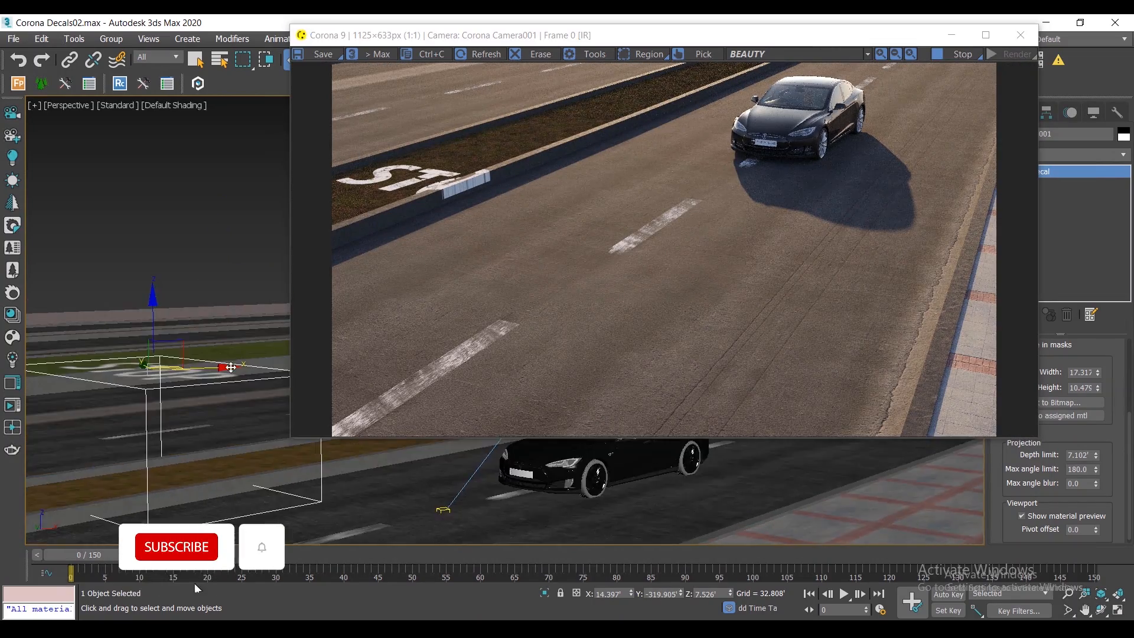
{"action": "scroll", "coordinate": [97, 406], "scroll_direction": "down", "scroll_amount": 3}
{"action": "middle_click_drag", "start_coordinate": [183, 348], "coordinate": [229, 436], "text": "alt"}
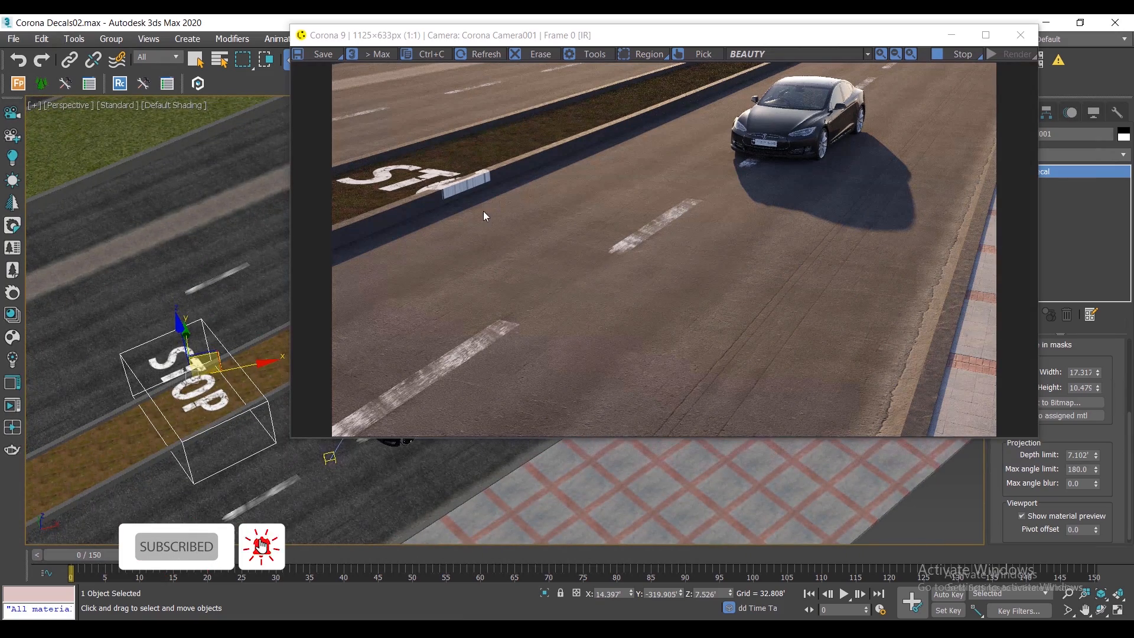
{"action": "left_click_drag", "start_coordinate": [1098, 454], "coordinate": [1097, 444]}
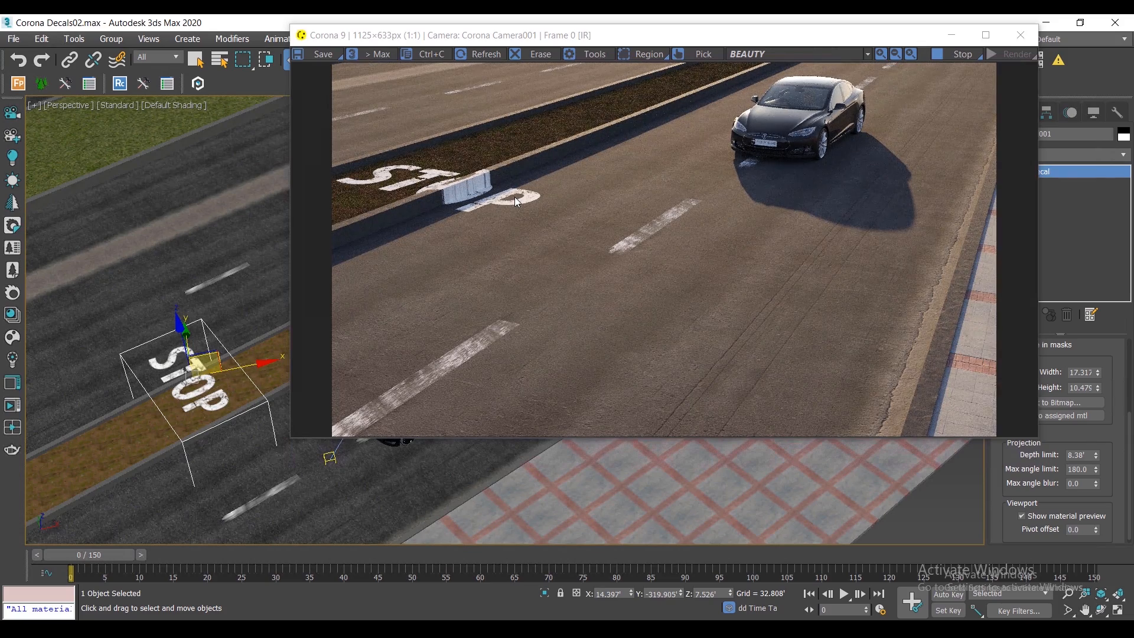
Step: Move the STOP decal off the median onto the near road lane, to about X 12.7 ft, Y -337.2 ft
{"action": "middle_click_drag", "start_coordinate": [208, 440], "coordinate": [167, 414], "text": "alt"}
{"action": "left_click_drag", "start_coordinate": [156, 308], "coordinate": [192, 398]}
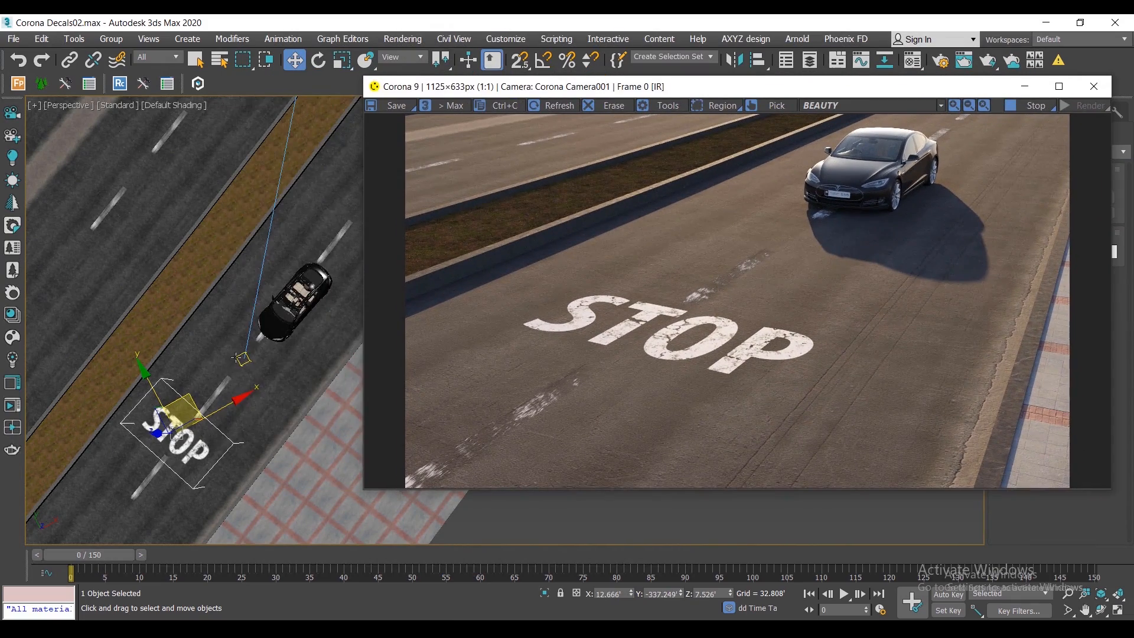
{"action": "middle_click_drag", "start_coordinate": [236, 356], "coordinate": [203, 349], "text": "alt"}
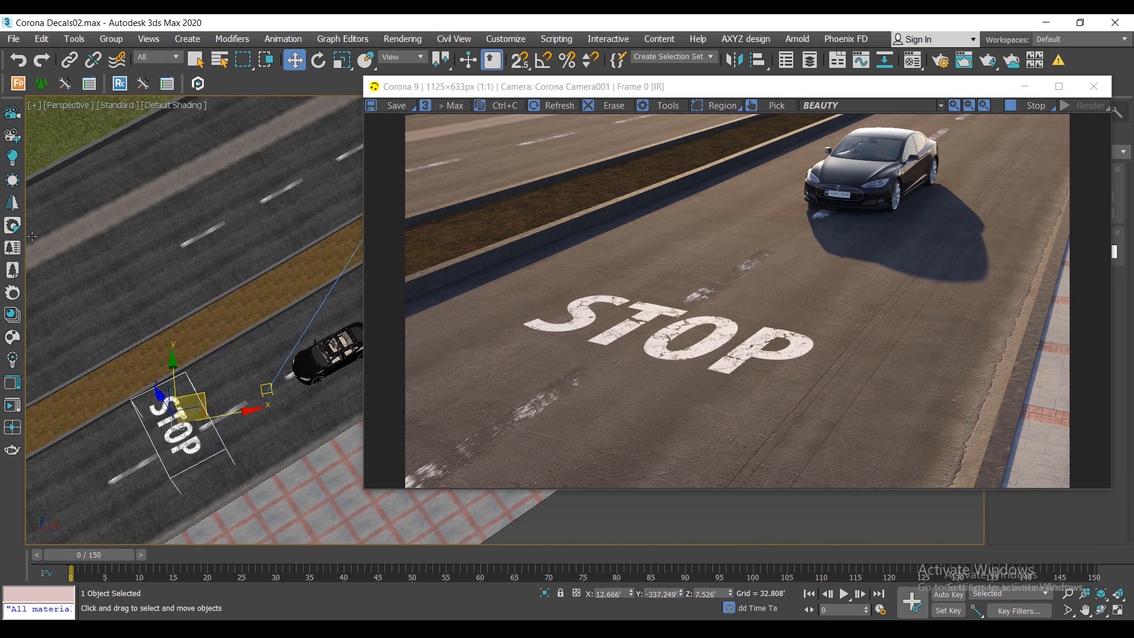
Step: Create a second Corona decal on the road between the STOP marking and the car, and raise it to about Z 6.6 ft
{"action": "left_click", "coordinate": [13, 225]}
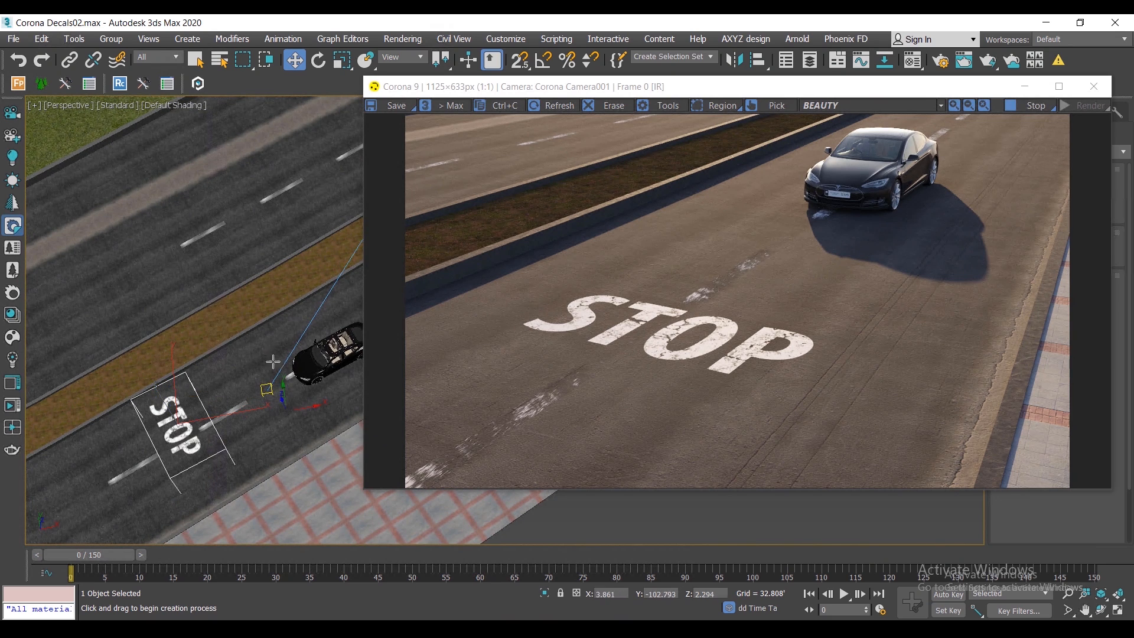
{"action": "left_click_drag", "start_coordinate": [235, 366], "coordinate": [275, 412]}
{"action": "key", "text": "w"}
{"action": "middle_click_drag", "start_coordinate": [259, 460], "coordinate": [256, 378], "text": "alt"}
{"action": "left_click_drag", "start_coordinate": [255, 315], "coordinate": [251, 282]}
{"action": "middle_click_drag", "start_coordinate": [283, 359], "coordinate": [293, 410], "text": "alt"}
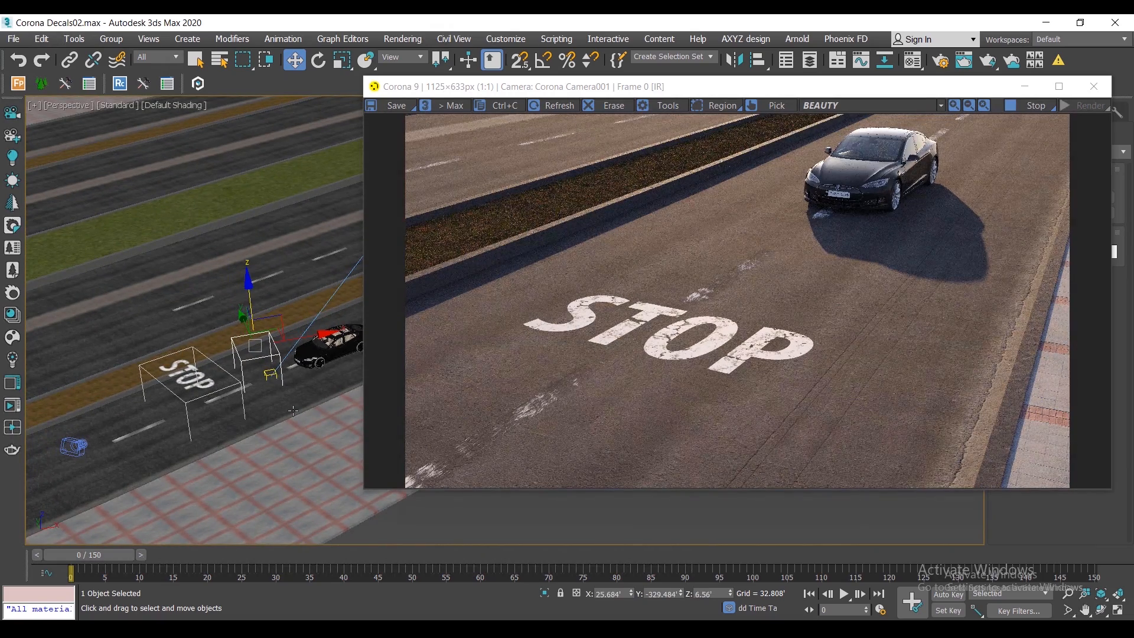
Step: Assign the material 20 - CoronaPhysicalMtl to the second decal
{"action": "key", "text": "m"}
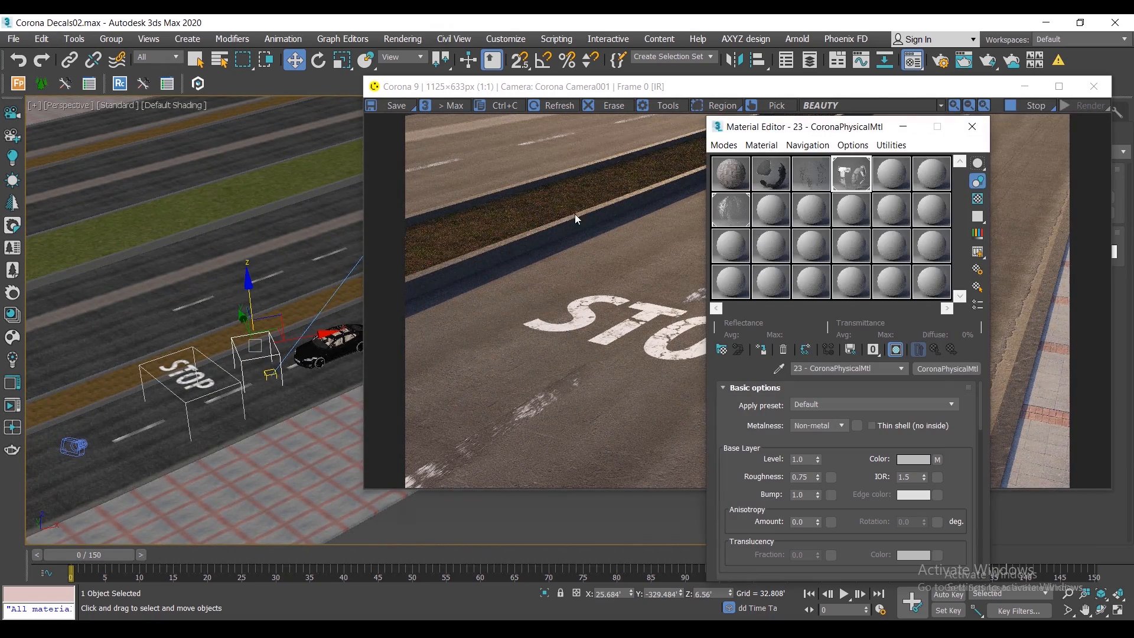
{"action": "left_click", "coordinate": [810, 176]}
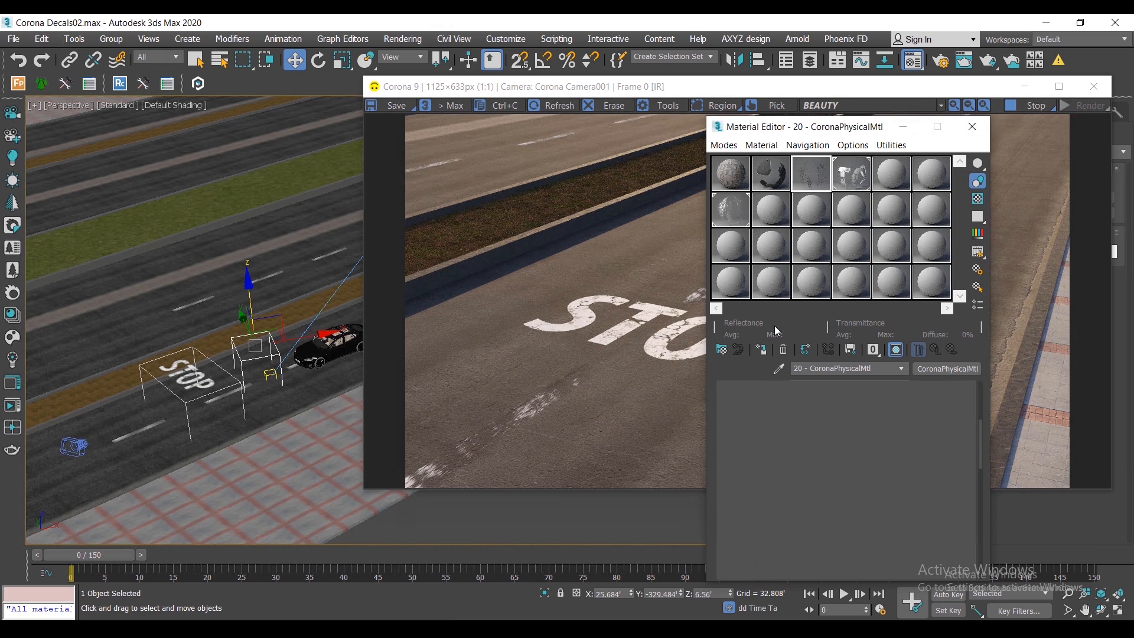
{"action": "left_click", "coordinate": [972, 130]}
Step: Rotate the second decal about -66 degrees around Z and move it to about X 26.4 ft, Y -334.7 ft
{"action": "scroll", "coordinate": [759, 235], "scroll_direction": "up", "scroll_amount": 1}
{"action": "middle_click_drag", "start_coordinate": [237, 378], "coordinate": [269, 417], "text": "alt"}
{"action": "key", "text": "e"}
{"action": "left_click_drag", "start_coordinate": [299, 387], "coordinate": [205, 407]}
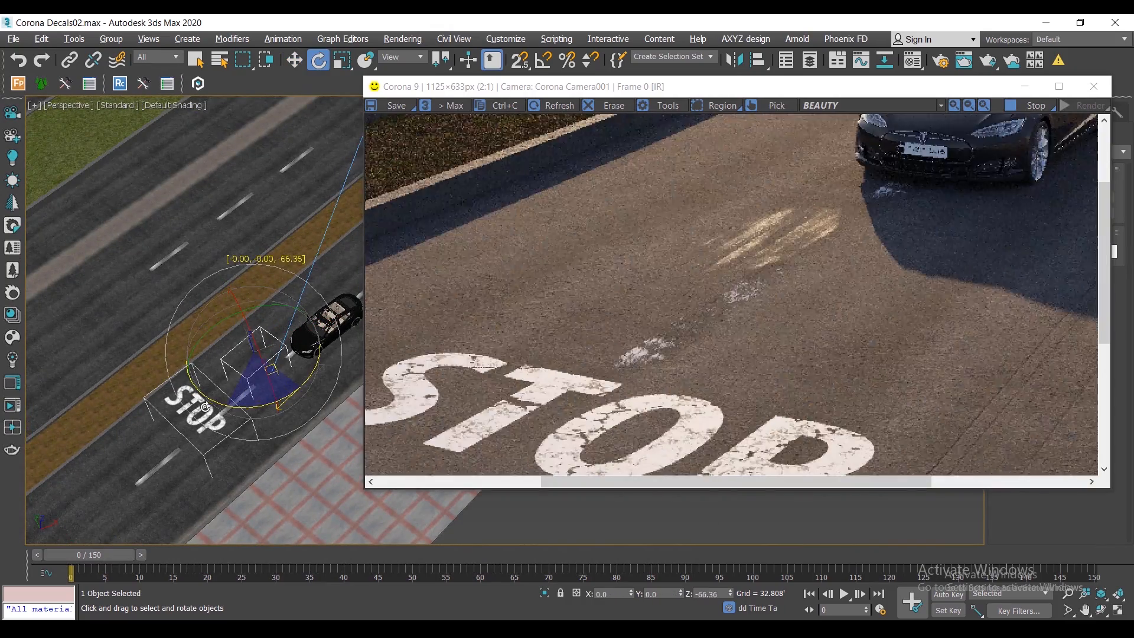
{"action": "scroll", "coordinate": [842, 261], "scroll_direction": "down", "scroll_amount": 1}
{"action": "middle_click_drag", "start_coordinate": [203, 378], "coordinate": [260, 393], "text": "alt"}
{"action": "scroll", "coordinate": [248, 378], "scroll_direction": "up", "scroll_amount": 3}
{"action": "key", "text": "w"}
{"action": "left_click_drag", "start_coordinate": [200, 358], "coordinate": [235, 375]}
{"action": "key", "text": "r"}
{"action": "key", "text": "w"}
Step: Fit the second decal's size to its assigned material
{"action": "left_click_drag", "start_coordinate": [768, 87], "coordinate": [648, 62]}
{"action": "left_click", "coordinate": [1023, 112]}
{"action": "mouse_move", "coordinate": [1097, 479]}
{"action": "left_mouse_down"}
{"action": "mouse_move", "coordinate": [1098, 437]}
{"action": "mouse_move", "coordinate": [1098, 472]}
{"action": "left_mouse_up"}
{"action": "left_click", "coordinate": [1056, 521]}
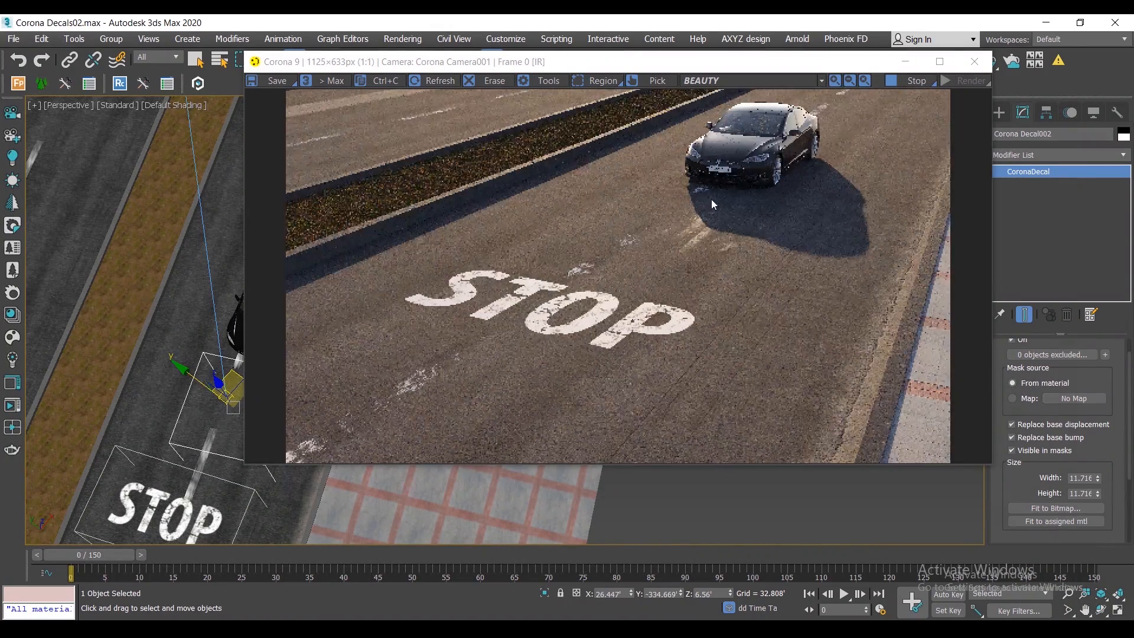
Step: Move the second decal beside the STOP marking to about X 17.8 ft, Y -340 ft, and raise it to about Z 8.6 ft
{"action": "left_click_drag", "start_coordinate": [591, 61], "coordinate": [758, 69]}
{"action": "left_click", "coordinate": [209, 467]}
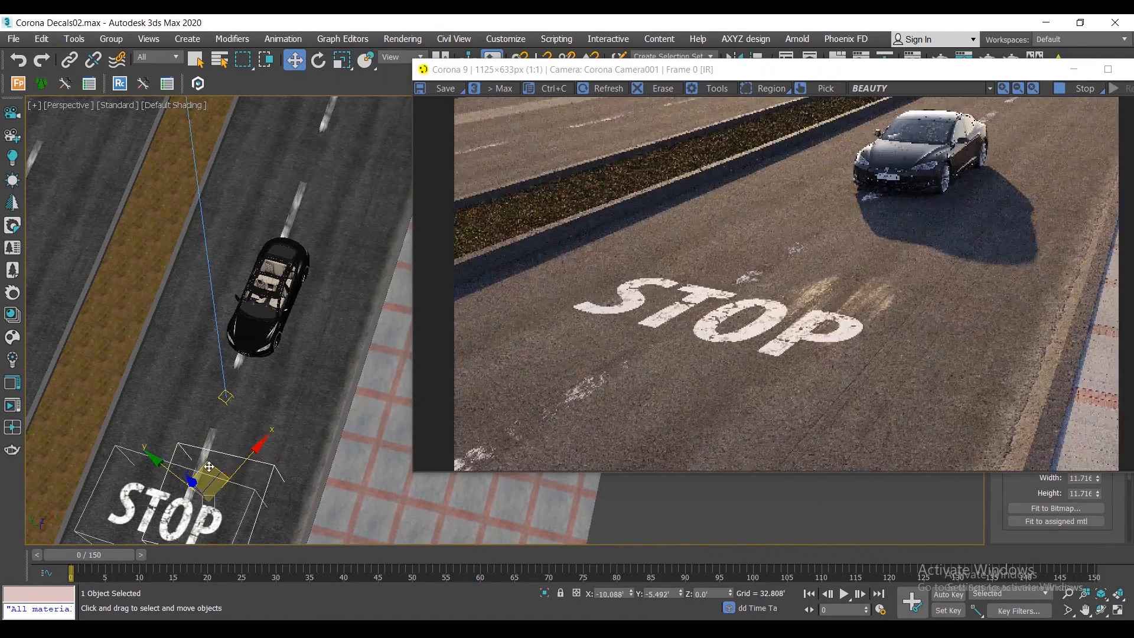
{"action": "middle_click_drag", "start_coordinate": [216, 468], "coordinate": [295, 387]}
{"action": "middle_click_drag", "start_coordinate": [296, 387], "coordinate": [286, 355], "text": "alt"}
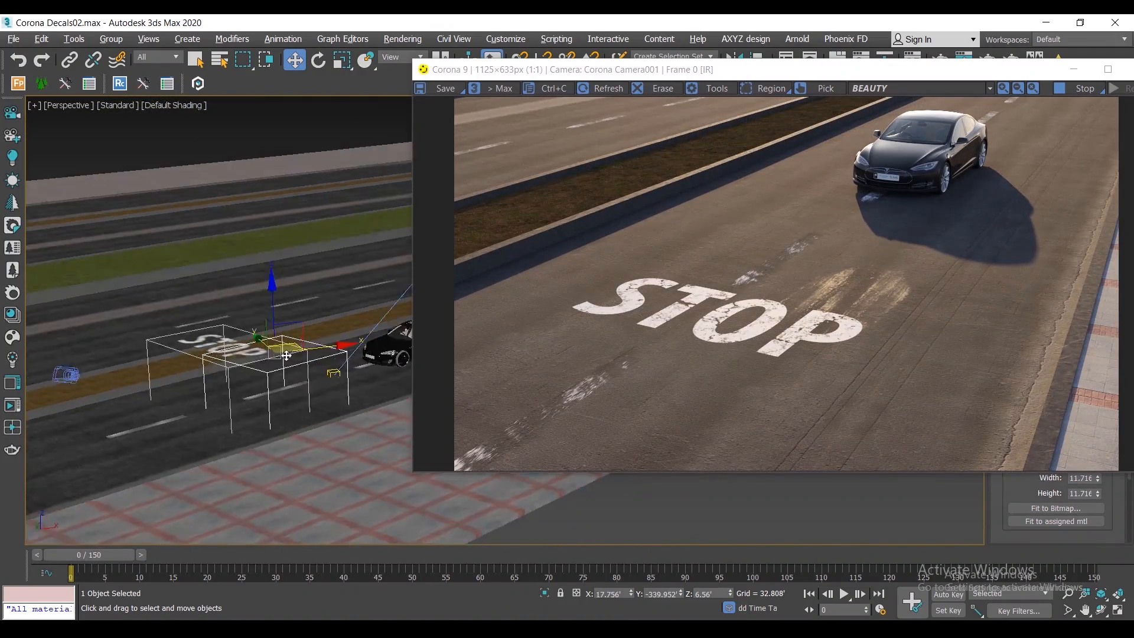
{"action": "scroll", "coordinate": [286, 356], "scroll_direction": "up", "scroll_amount": 2}
{"action": "left_click_drag", "start_coordinate": [271, 300], "coordinate": [275, 284]}
{"action": "scroll", "coordinate": [850, 321], "scroll_direction": "up", "scroll_amount": 2}
{"action": "middle_click_drag", "start_coordinate": [270, 370], "coordinate": [261, 341], "text": "alt"}
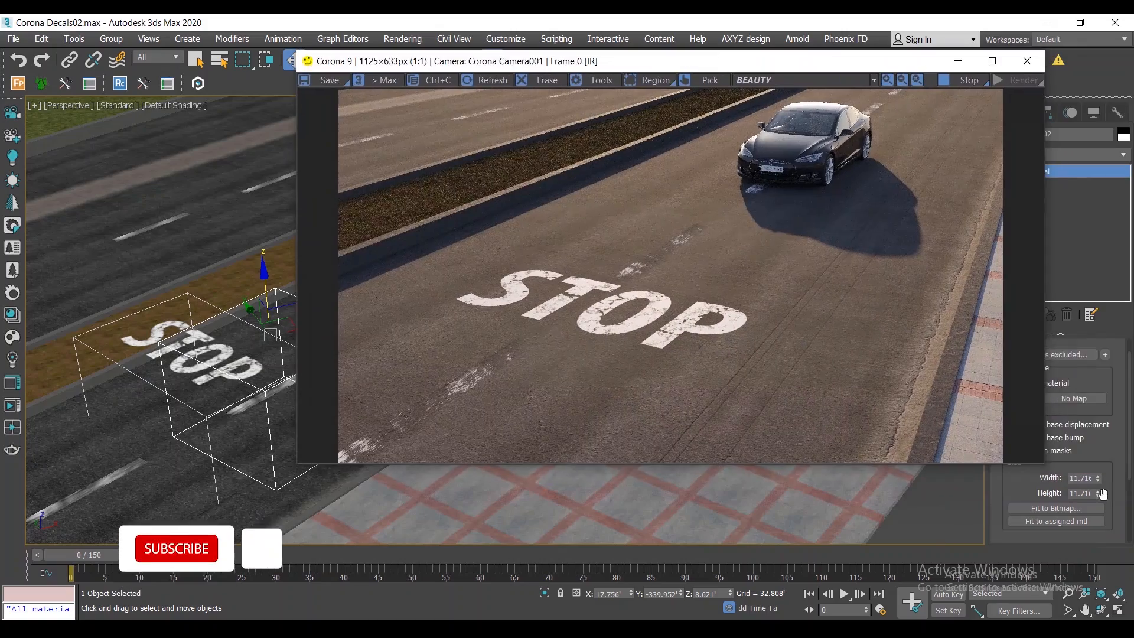
Step: Increase the second decal's projection depth limit so that its projection reaches the road surface
{"action": "left_click_drag", "start_coordinate": [1102, 494], "coordinate": [1103, 518]}
{"action": "left_click_drag", "start_coordinate": [885, 61], "coordinate": [826, 60]}
{"action": "left_click_drag", "start_coordinate": [1025, 494], "coordinate": [1025, 360]}
{"action": "left_click_drag", "start_coordinate": [1097, 451], "coordinate": [1096, 422]}
{"action": "left_click_drag", "start_coordinate": [801, 60], "coordinate": [861, 59]}
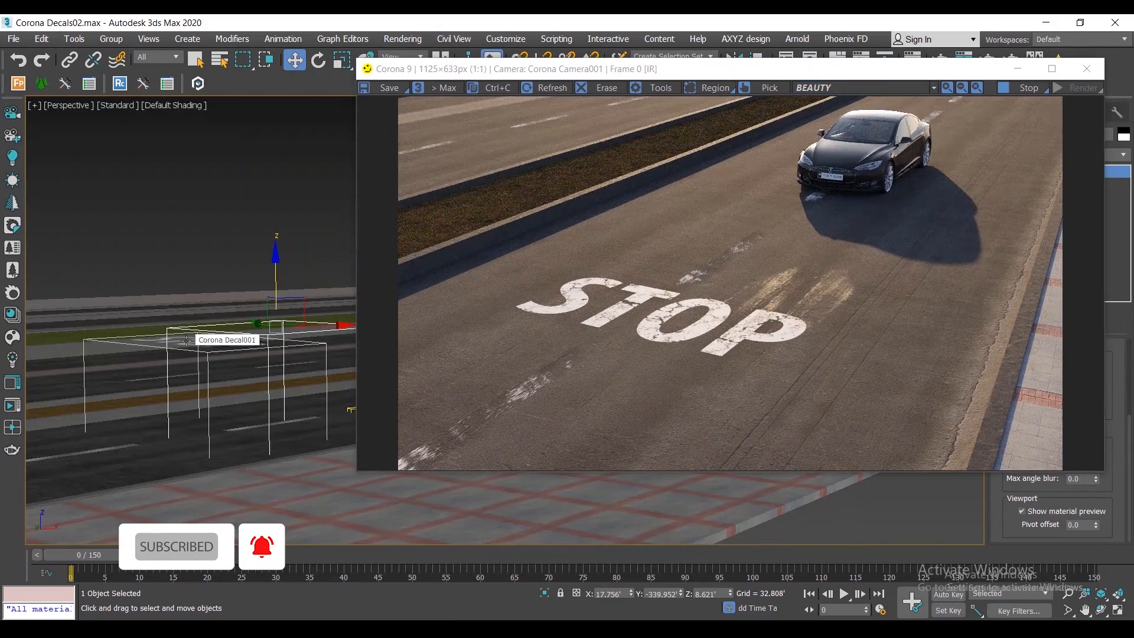
Step: Shift the second decal over the end of the STOP marking, to about X 14.2 ft, Y -341.3 ft, and inspect the overlap
{"action": "scroll", "coordinate": [731, 373], "scroll_direction": "up", "scroll_amount": 1}
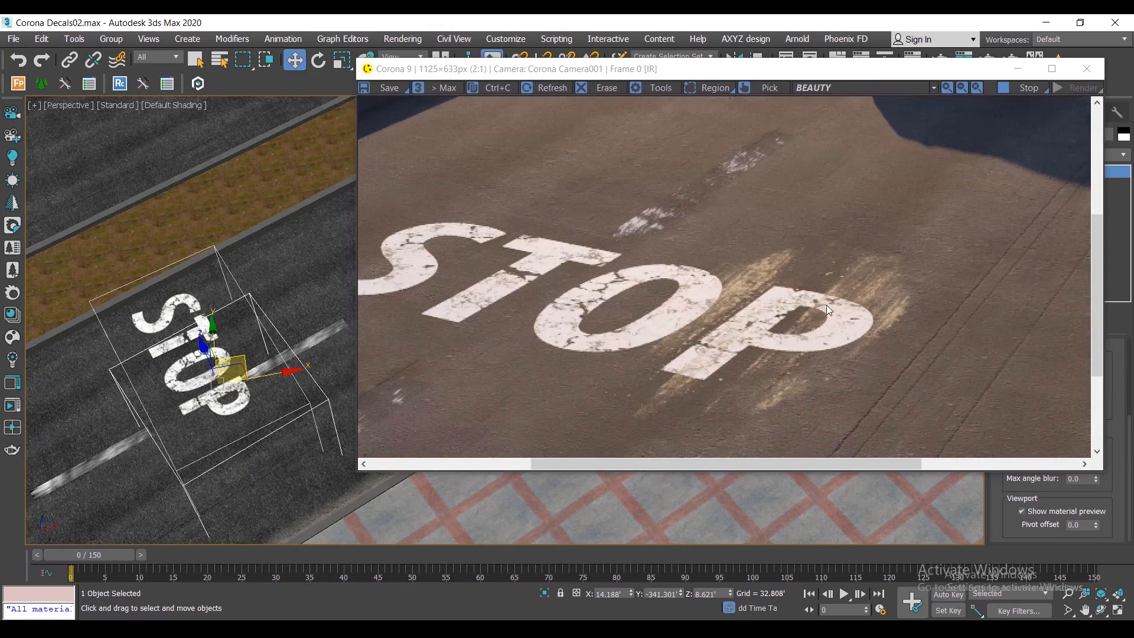
{"action": "scroll", "coordinate": [749, 229], "scroll_direction": "down", "scroll_amount": 1}
{"action": "left_click_drag", "start_coordinate": [800, 79], "coordinate": [893, 83]}
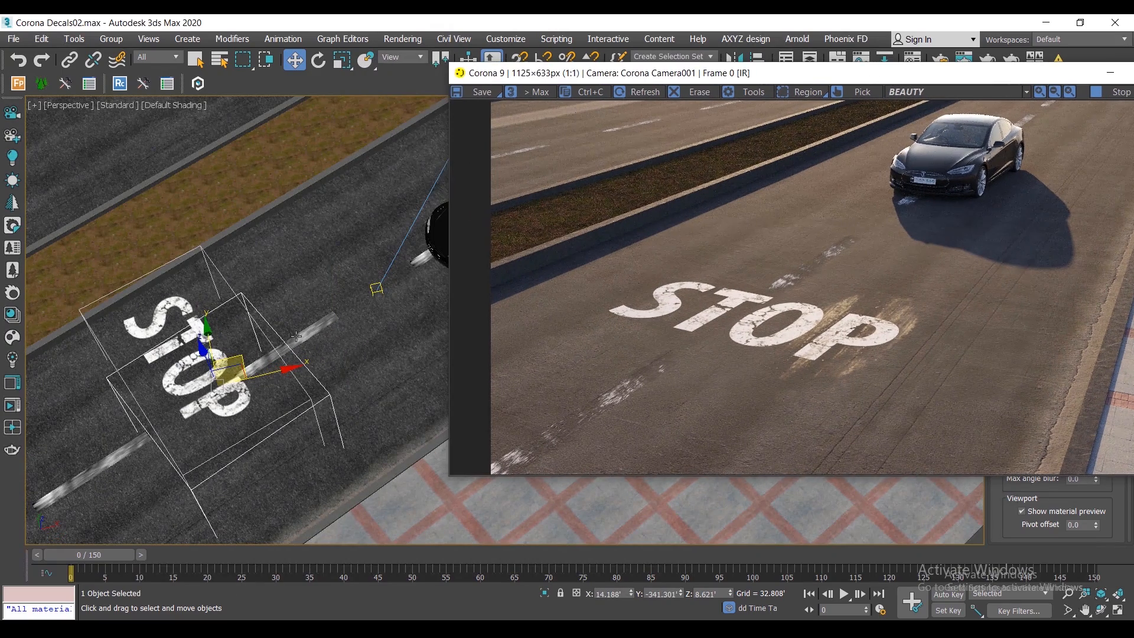
Step: Clone the second decal along the lane toward the car, placing the copy at about X 27.8 ft, Y -338.9 ft
{"action": "mouse_move", "coordinate": [236, 365]}
{"action": "left_mouse_down", "text": "shift"}
{"action": "mouse_move", "coordinate": [366, 317]}
{"action": "mouse_move", "coordinate": [409, 282]}
{"action": "mouse_move", "coordinate": [415, 291]}
{"action": "left_mouse_up", "text": "shift"}
{"action": "left_click", "coordinate": [568, 387]}
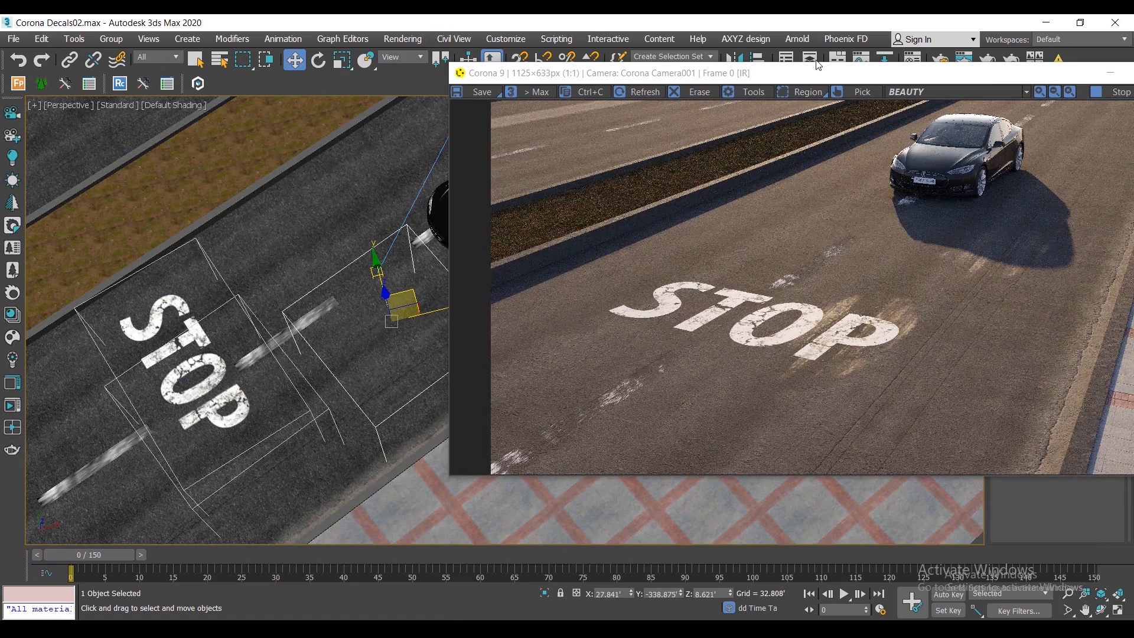
{"action": "left_click_drag", "start_coordinate": [771, 78], "coordinate": [671, 138]}
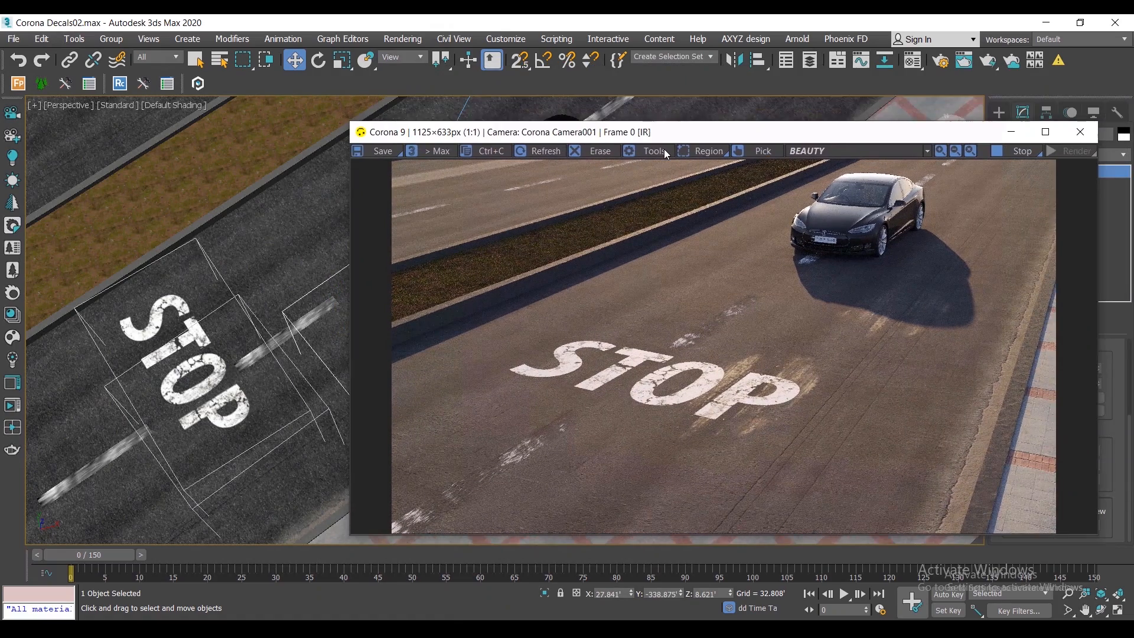
{"action": "left_click_drag", "start_coordinate": [664, 151], "coordinate": [665, 156]}
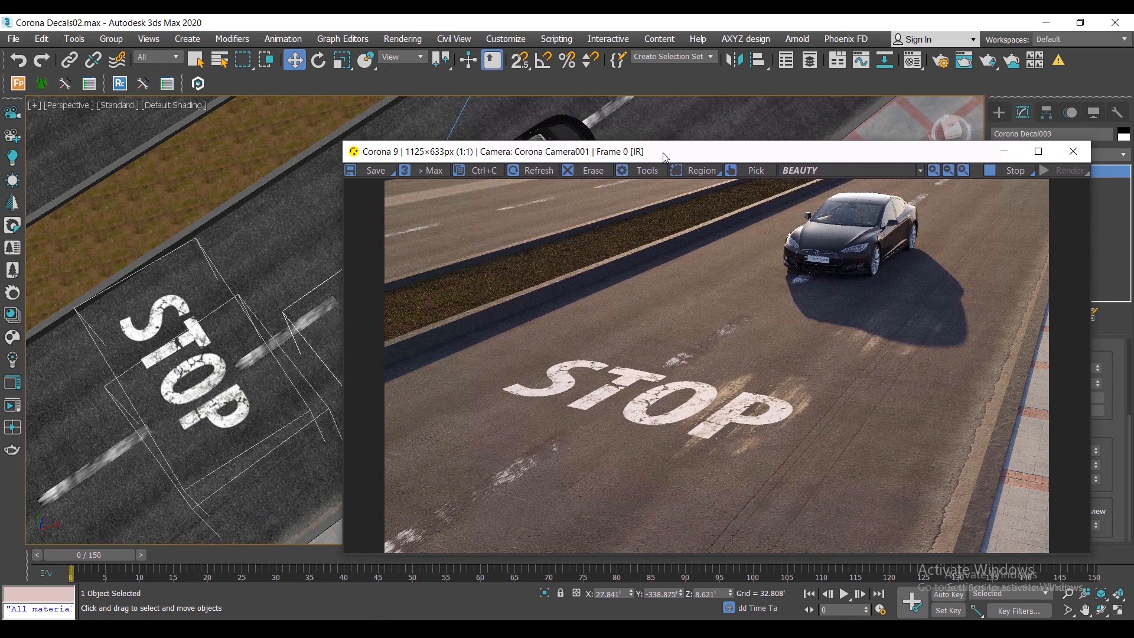